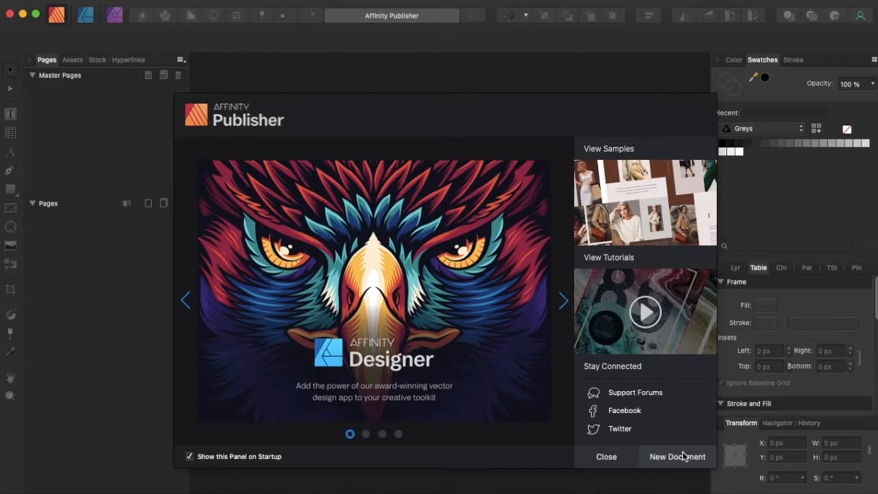
Create a new 11 by 8.5 in document at 300 DPI
click(683, 456)
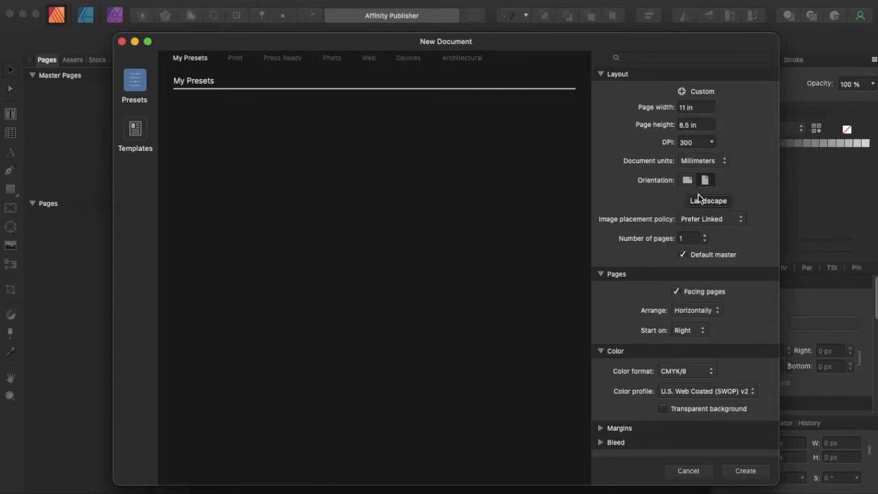
click(747, 471)
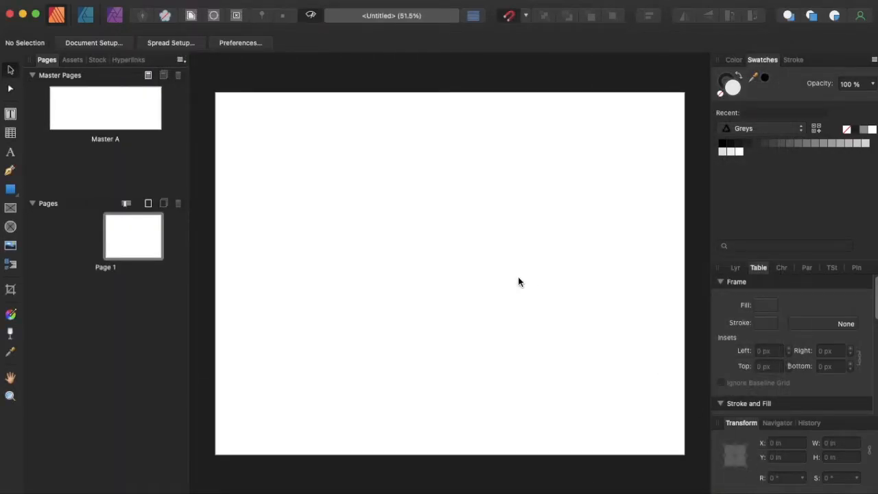
Draw a table about 4.96 by 6.69 in on the page's left half and place a duplicate beside it on the right half
click(10, 131)
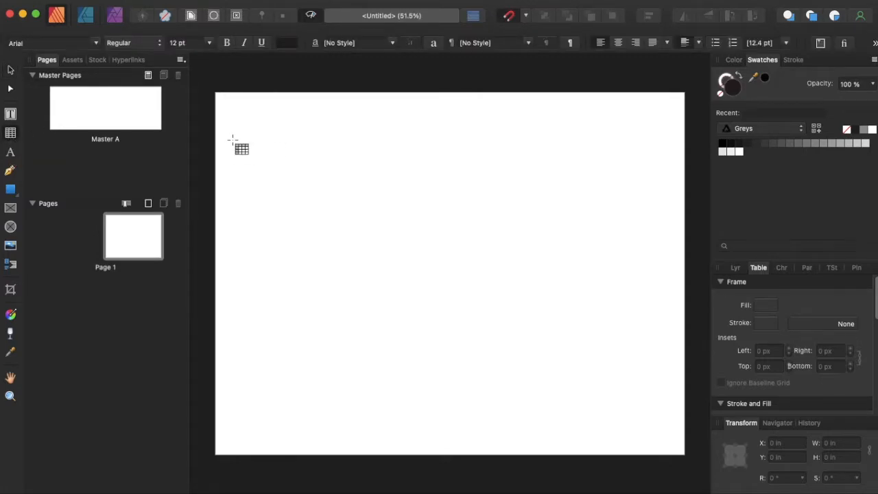
drag(230, 140, 449, 422)
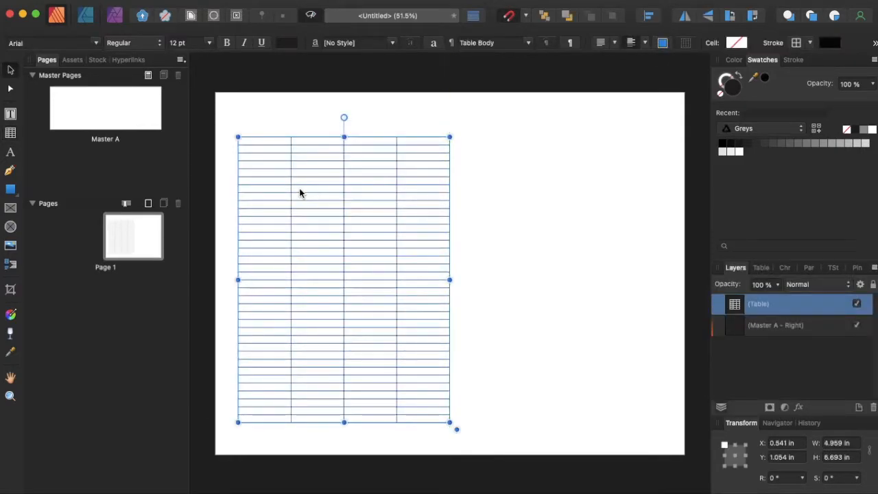
key(super+j)
drag(306, 280, 532, 279)
Set the left table to 7 rows and stretch it back to about 6.69 in high
click(334, 228)
double_click(246, 419)
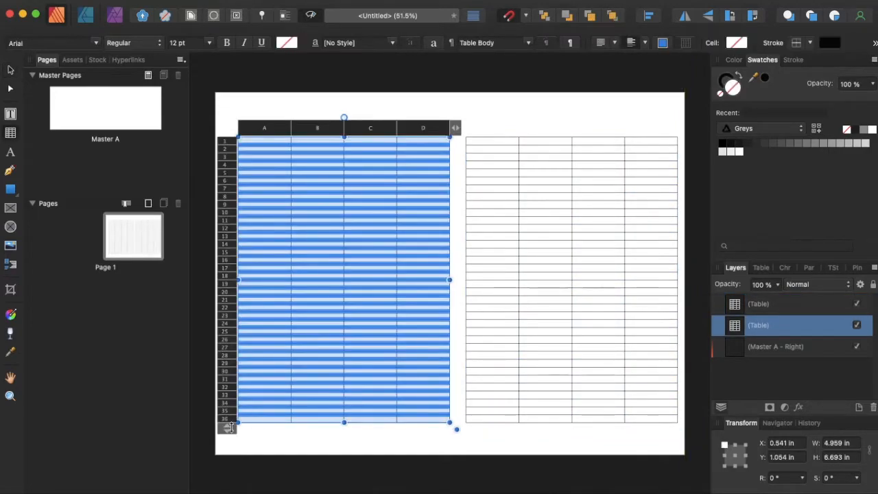
click(228, 428)
double_click(253, 440)
text(7)
key(Return)
drag(345, 189, 344, 423)
Give the left table 7 columns and shorten its first row, keeping the table about 6.69 in high
click(455, 128)
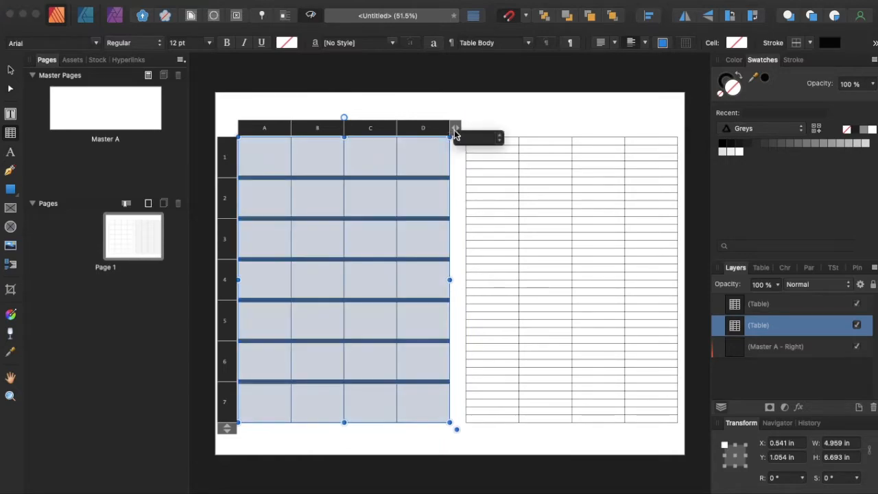
click(500, 136)
click(500, 136)
click(500, 136)
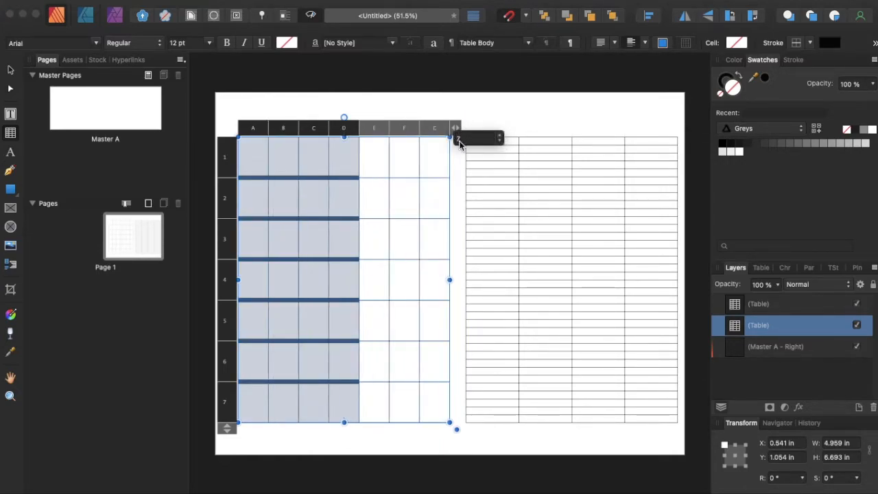
drag(229, 177, 231, 151)
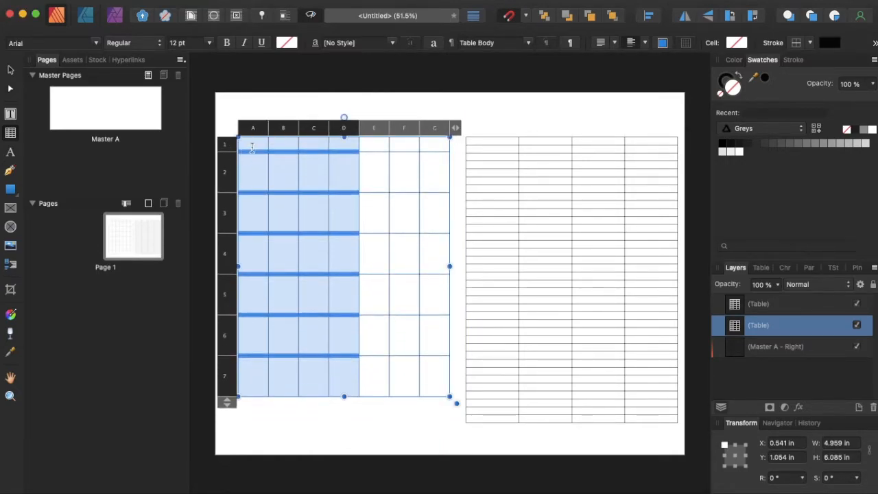
drag(345, 396, 345, 421)
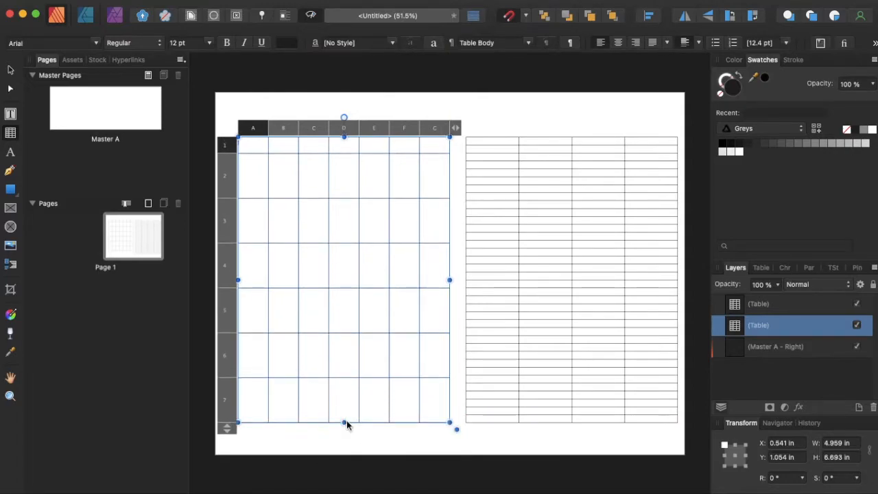
Label the left table's first row Sun, Mon, Tues, Wed, Thurs, Fri and Sat, and shrink that row's height to fit the text
click(257, 147)
text(Sun)
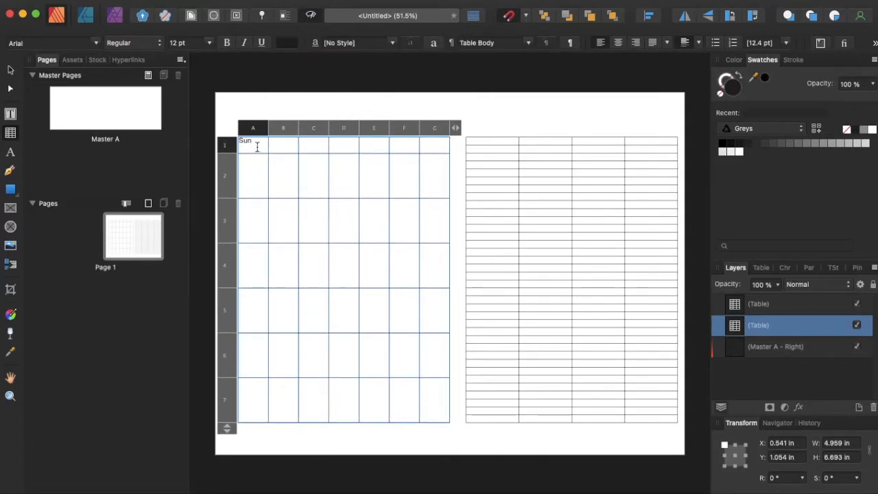
key(Tab)
text(Mon)
key(Tab)
text(Tues)
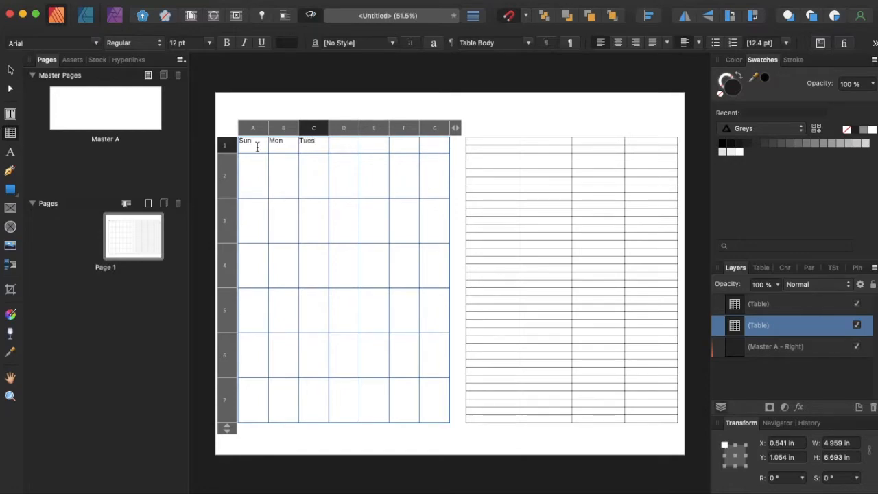
key(Tab)
text(Wed)
key(Tab)
text(Thurs)
key(Tab)
text(Fri)
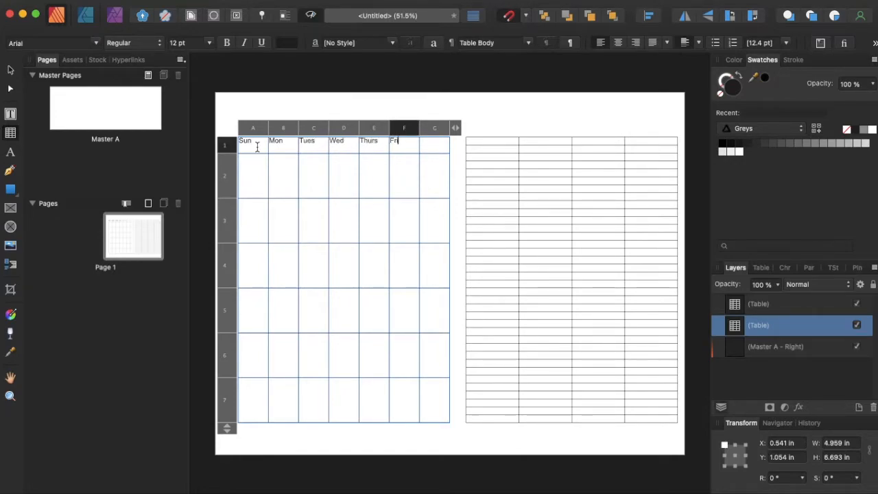
key(Tab)
text(S)
drag(227, 153, 227, 146)
text(at)
Make the weekday header row bold and center its text horizontally and vertically
drag(433, 140, 254, 137)
click(227, 44)
click(644, 42)
click(603, 76)
click(644, 43)
click(617, 75)
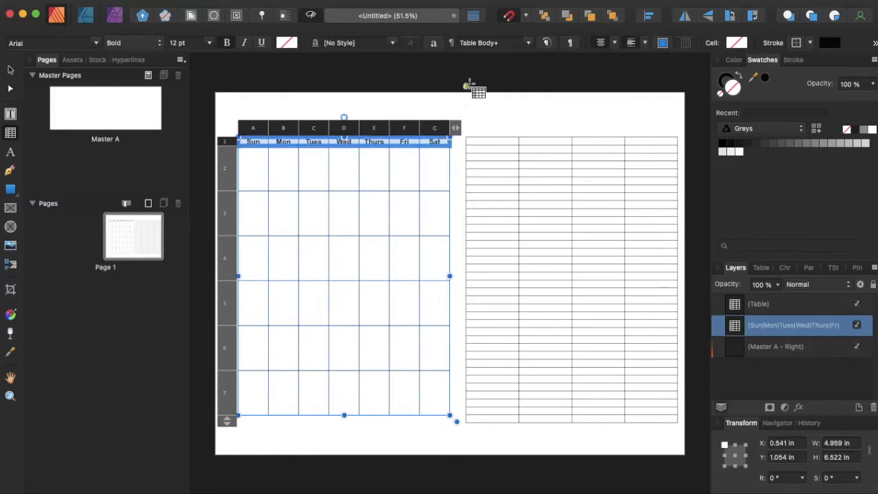
Set the right table to 21 rows and stretch it to about 6.52 in high, level with the calendar table's bottom edge
click(11, 70)
click(266, 91)
click(491, 164)
click(454, 426)
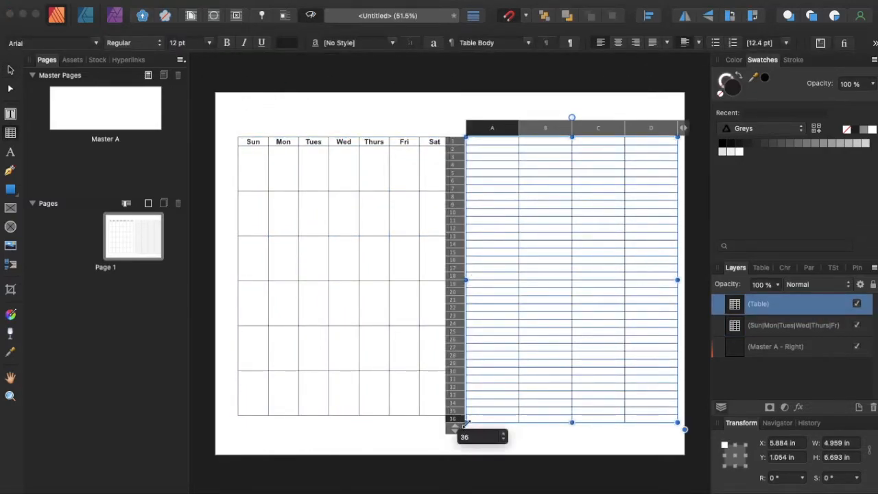
text(21)
key(Return)
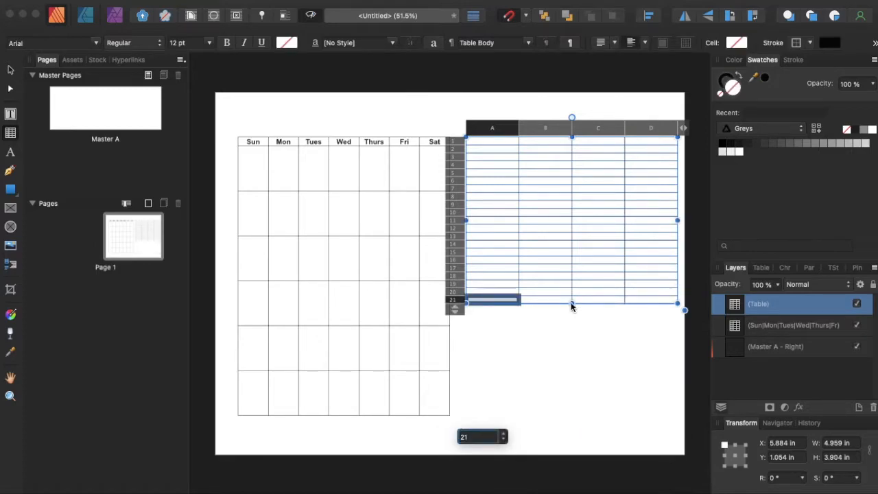
drag(572, 304, 572, 415)
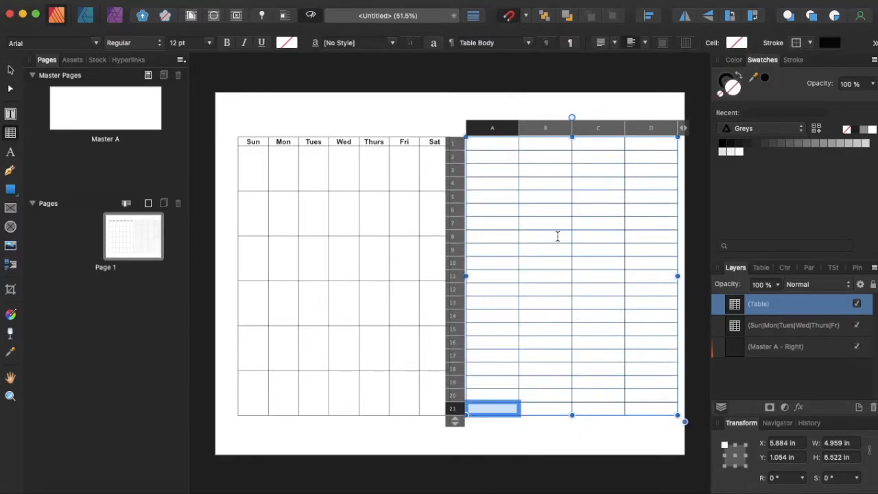
Enter the column headings Due, Bill, Amount and Paid in the right table's first row
click(485, 142)
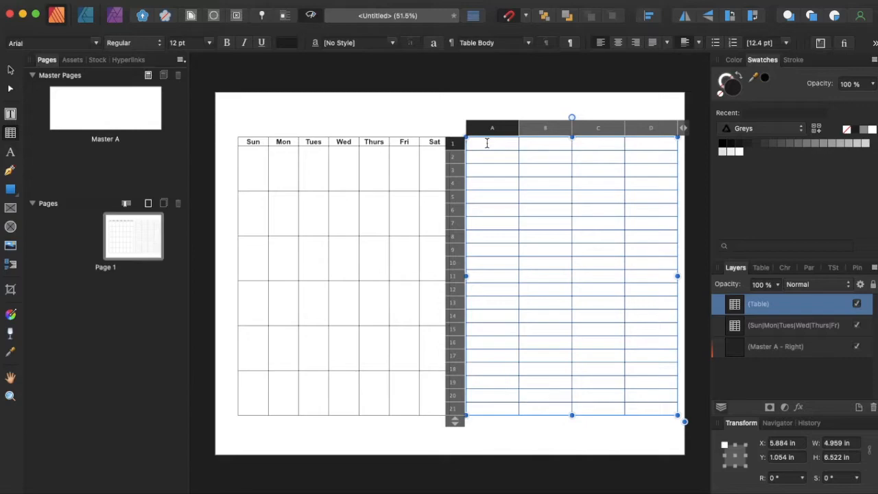
text(Due)
key(Tab)
text(Bill)
key(Tab)
text(Amount)
key(Tab)
text(P)
Adjust the right table's column widths, narrowing Due and Paid and widening Bill and Amount
drag(519, 127, 491, 127)
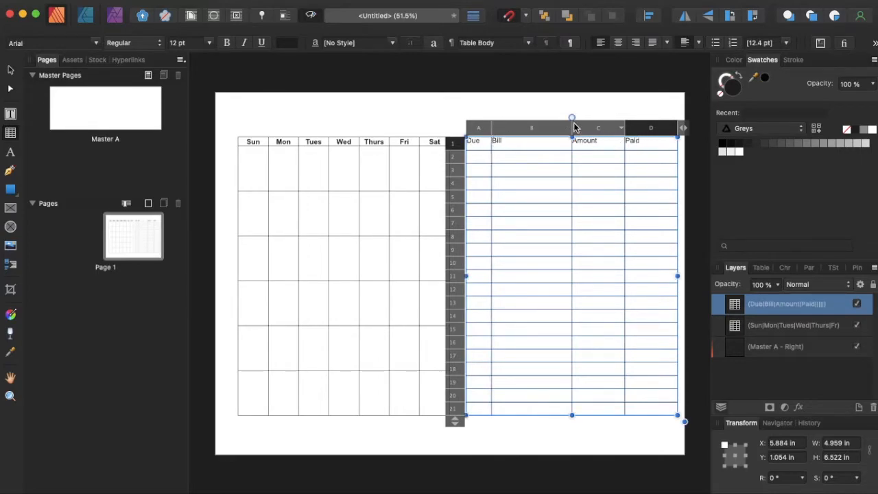
drag(573, 124, 587, 125)
key(Escape)
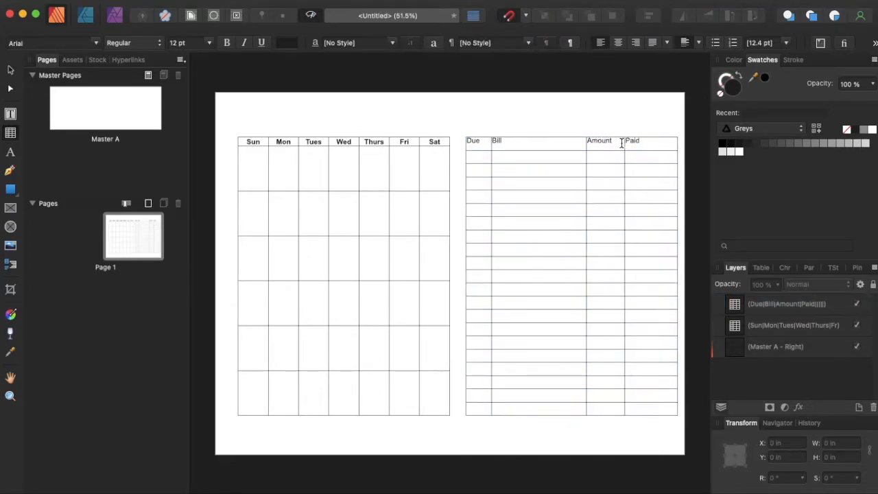
click(569, 230)
drag(624, 129, 484, 140)
Make the right table's heading row bold and center its text horizontally and vertically
click(226, 43)
click(614, 42)
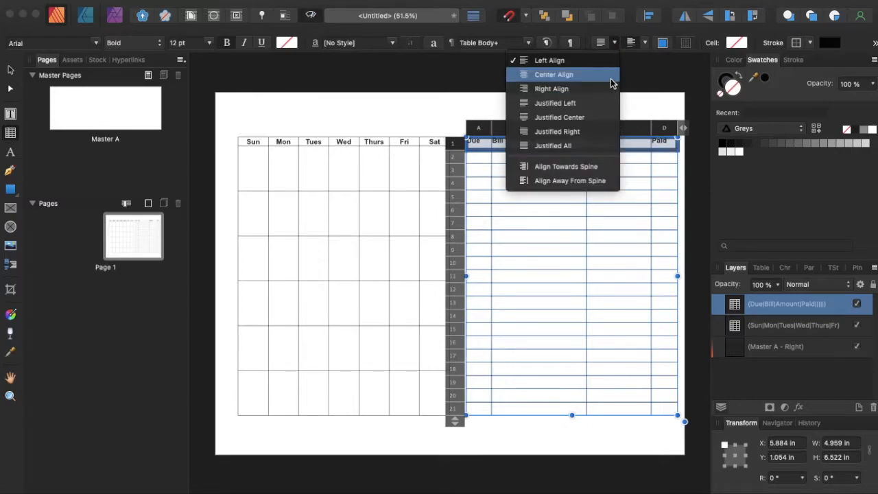
click(611, 76)
click(645, 43)
click(641, 73)
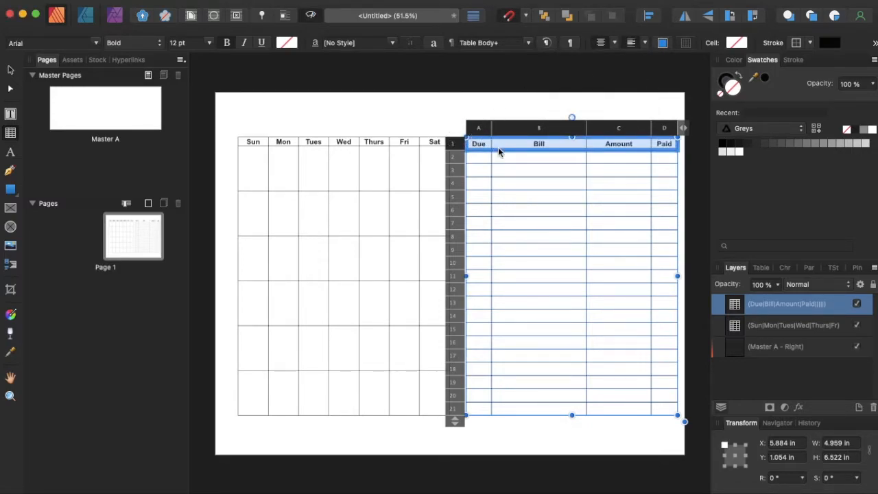
Enter a $ sign in every Amount cell of the bill table, from row 2 through row 21
click(607, 158)
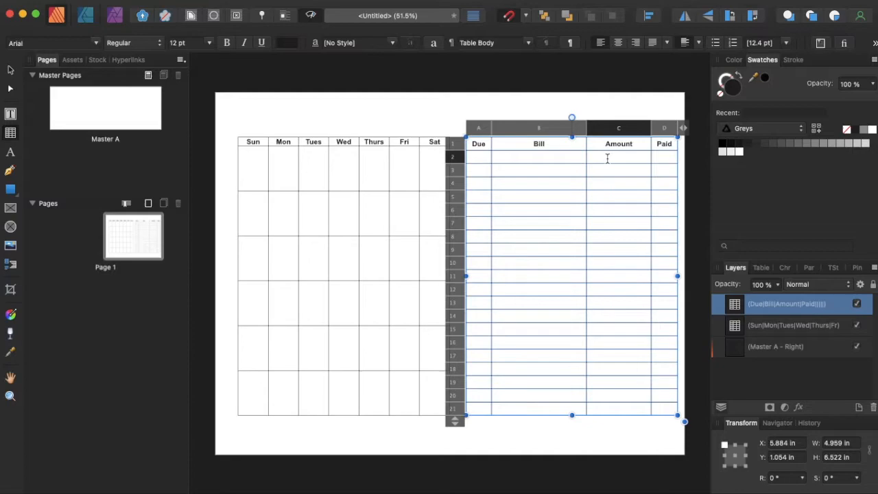
text($)
key(Down)
text($)
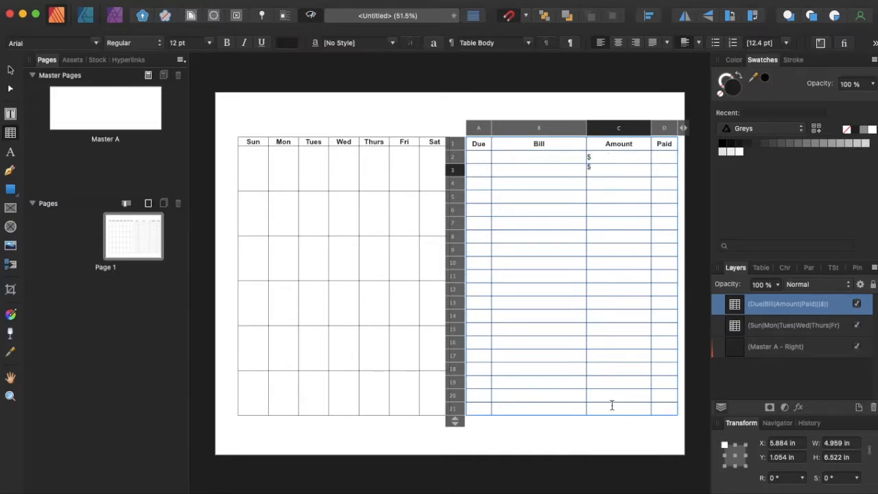
key(Down)
text($)
key(Down)
key(Down)
text($)
key(Down)
key(Down)
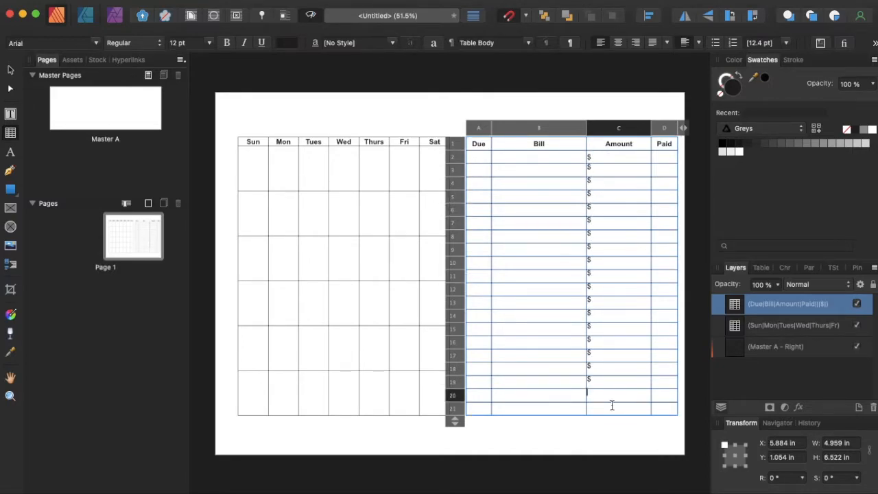
text($)
key(Down)
text($)
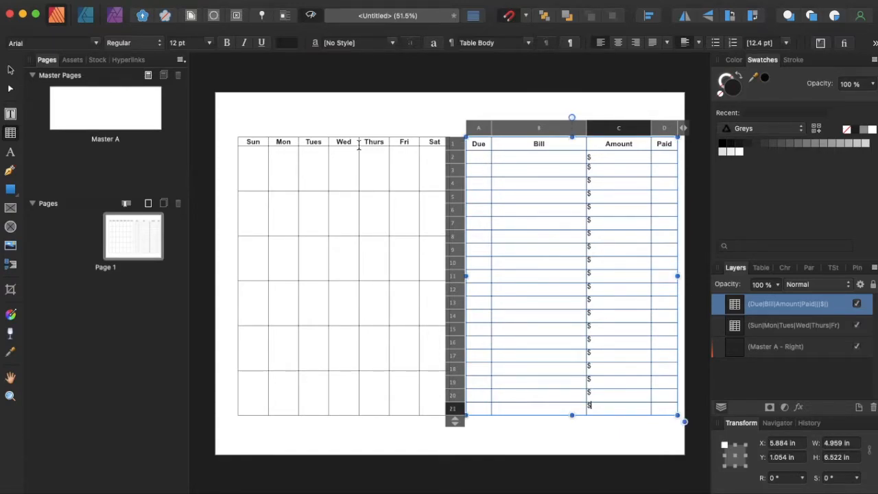
Add a text frame about 7.04 by 0.80 in above the tables containing the title "September Bill Calendar"
click(10, 114)
drag(303, 103, 604, 138)
text(September Bill Calendar)
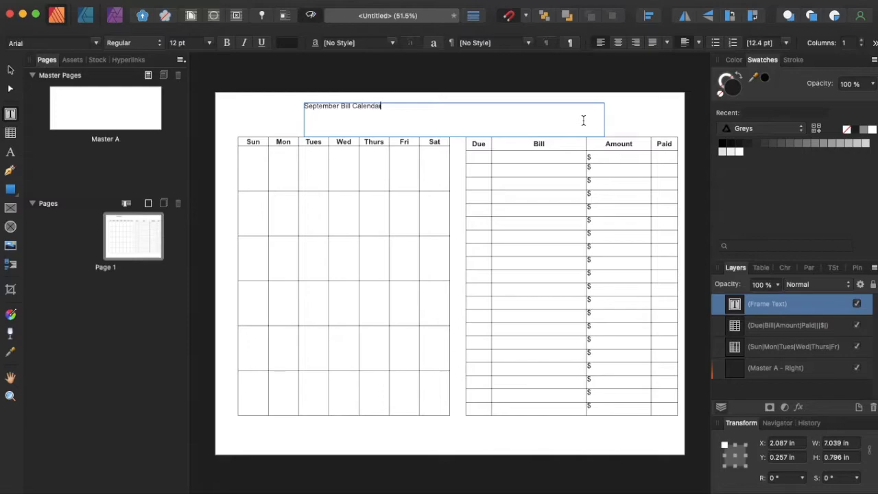
Format the title text as bold, 36 pt, in the Bodoni 72 font
triple_click(345, 107)
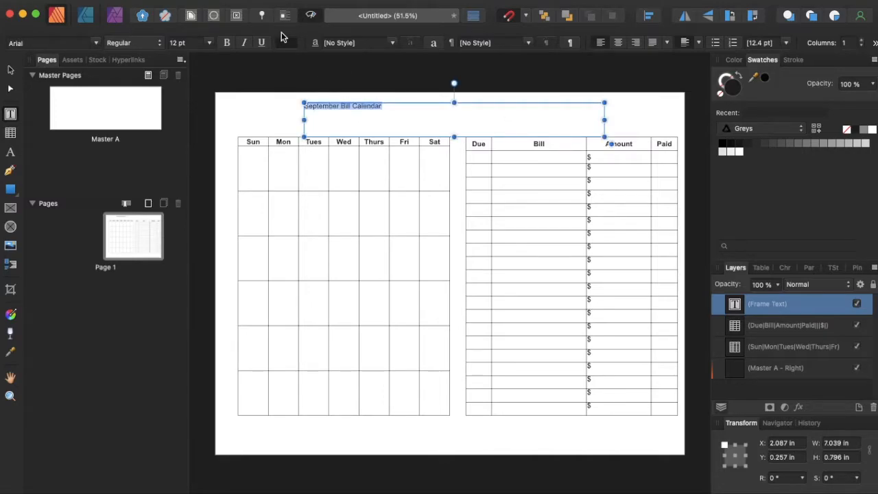
click(227, 43)
click(205, 43)
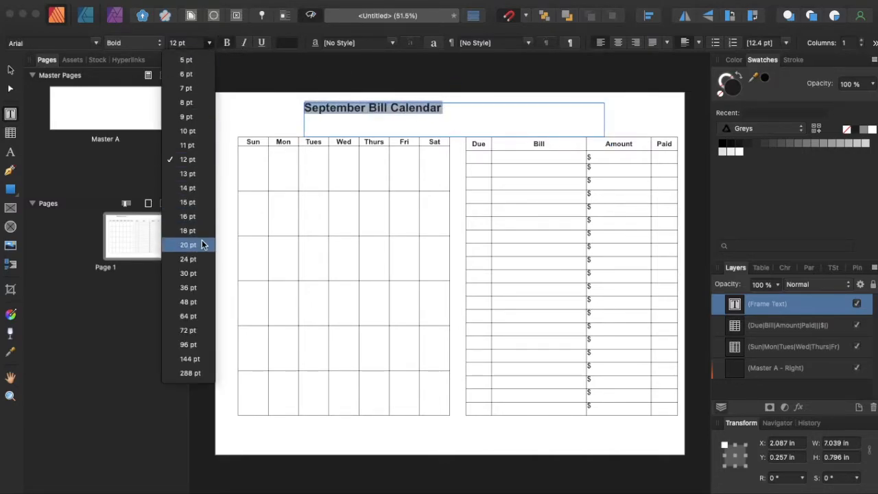
click(207, 286)
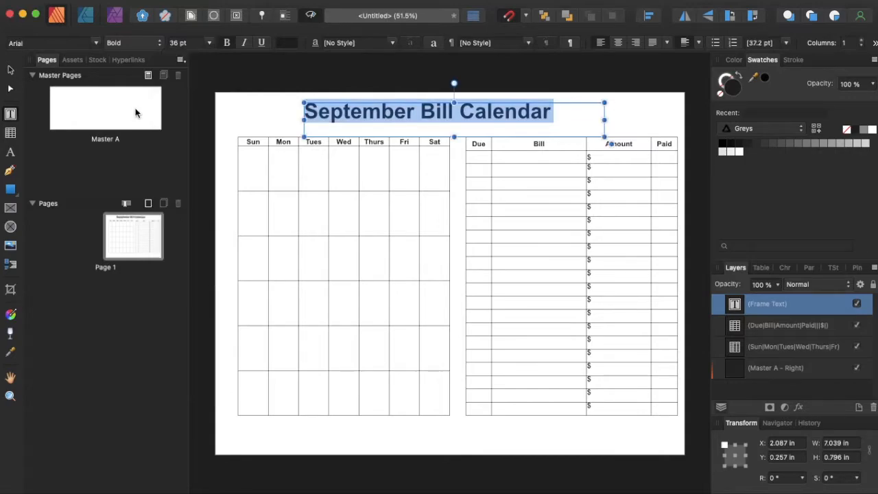
click(97, 42)
scroll(169, 347, down, 5)
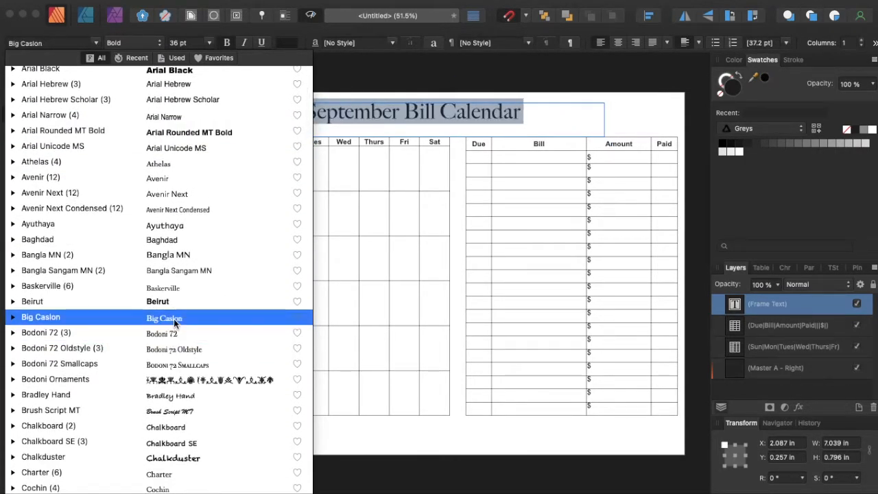
click(175, 331)
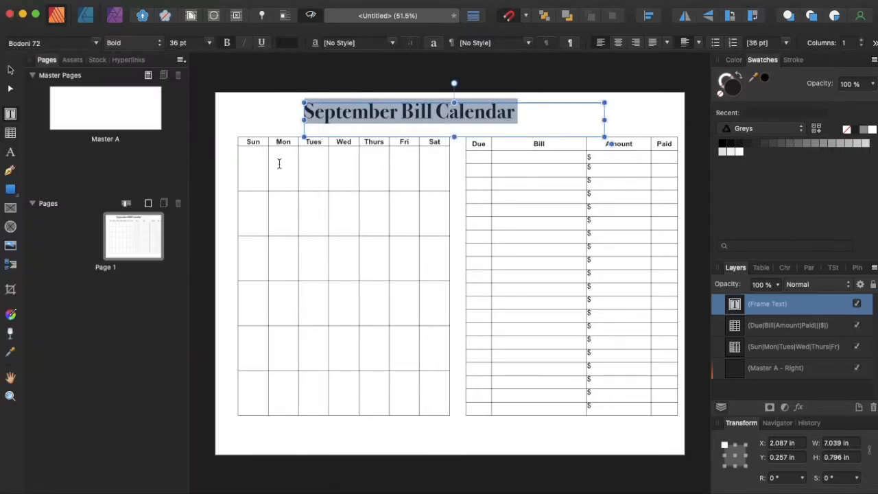
Center the title horizontally and vertically within its text frame
click(620, 43)
click(698, 43)
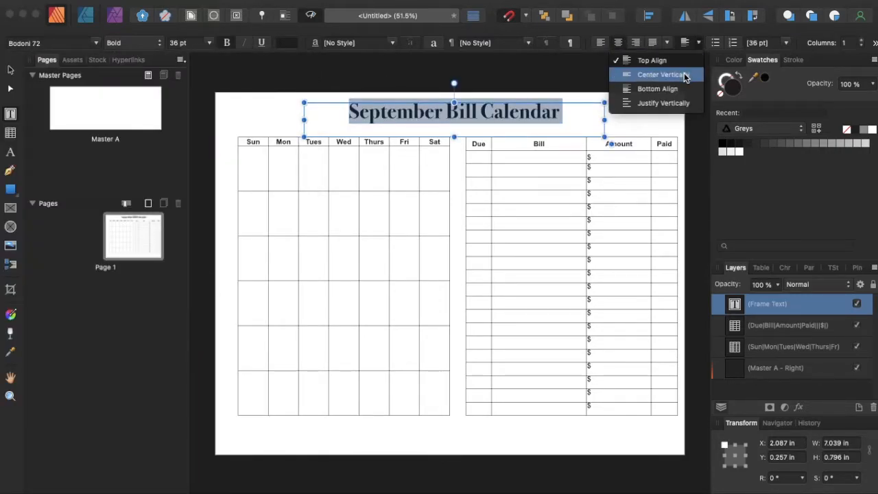
click(684, 73)
click(446, 120)
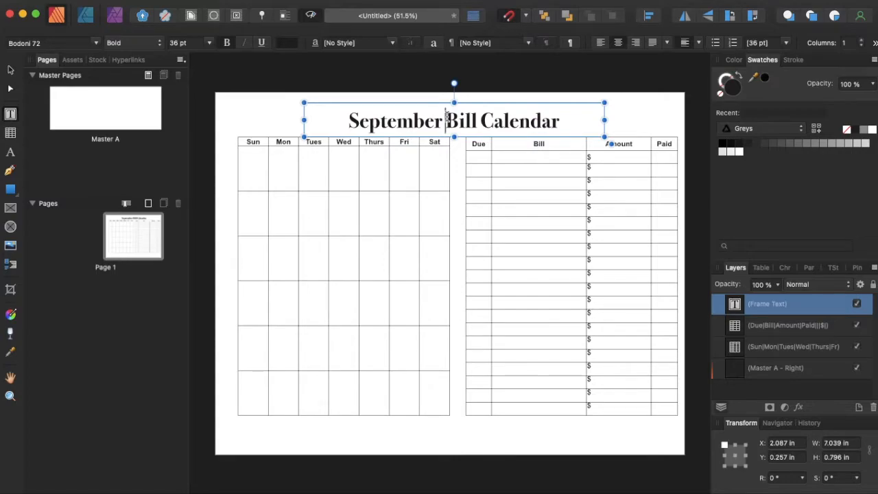
Set the title's font to Didot and move its text frame to about X 2.37 in, Y 0.26 in
triple_click(446, 121)
click(96, 43)
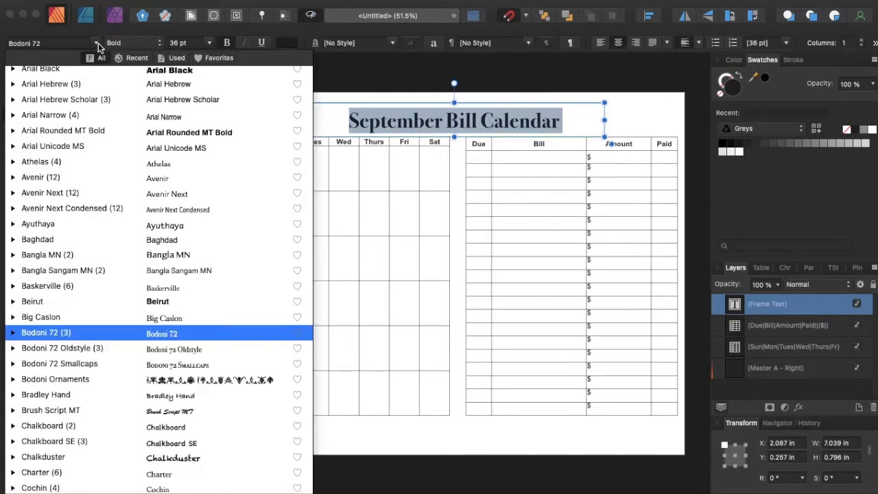
scroll(218, 367, down, 5)
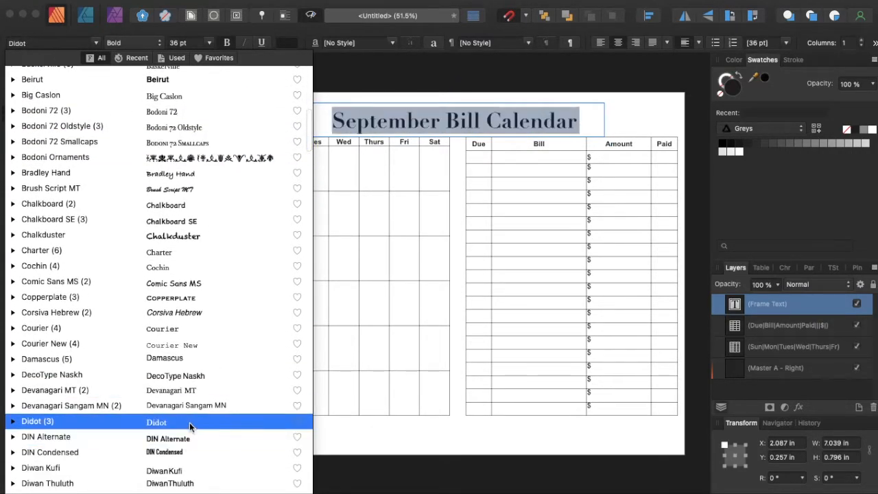
click(189, 422)
key(Escape)
click(277, 82)
mouse_move(413, 120)
mouse_down()
mouse_move(425, 120)
mouse_move(408, 117)
mouse_up()
Stretch the bill table and the calendar table downward until each is about 7.01 in high
drag(570, 420, 571, 442)
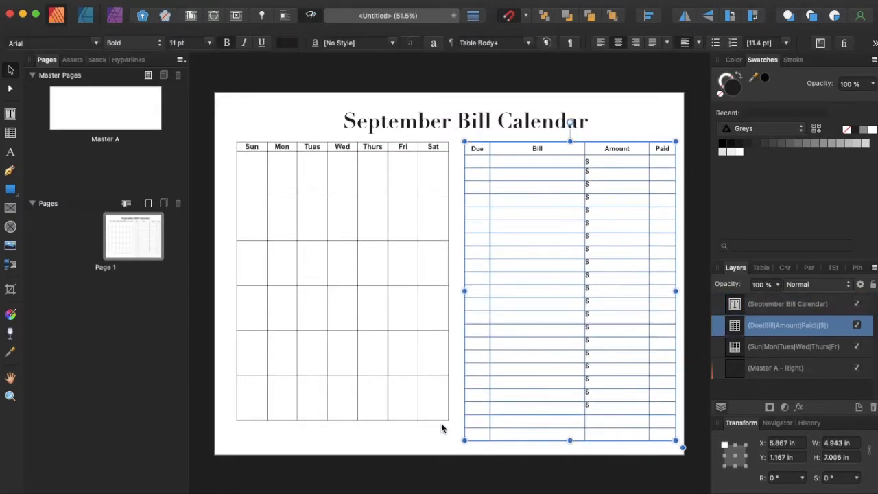
click(439, 418)
drag(342, 419, 343, 440)
click(201, 264)
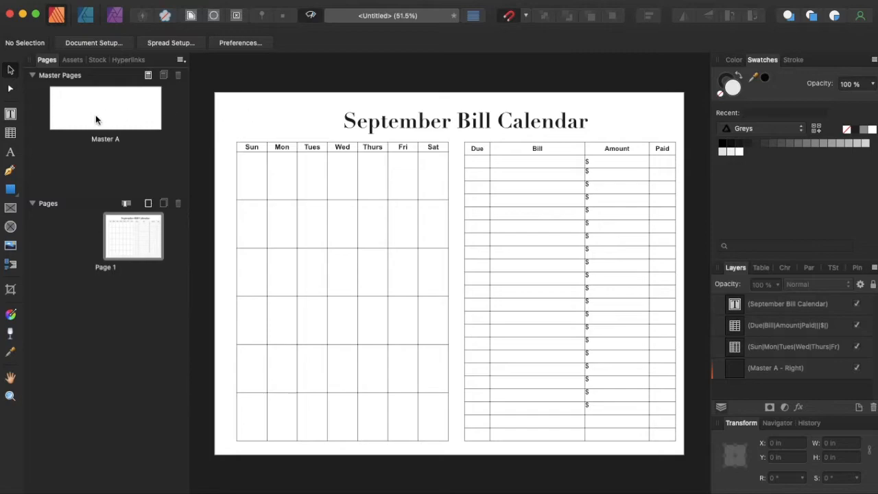
Place the images 4.png, 11.png and 2.png from the RusticPumpkins folder onto the page
click(10, 248)
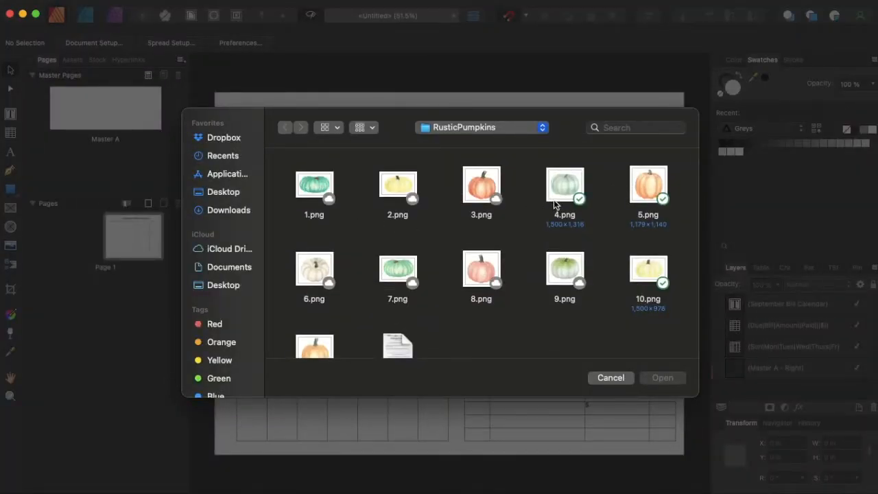
click(561, 181)
scroll(562, 255, down, 2)
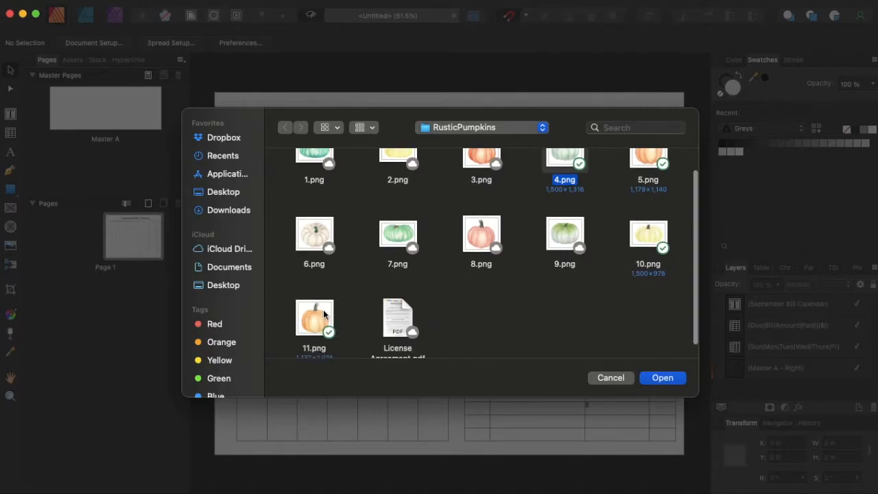
scroll(548, 266, up, 2)
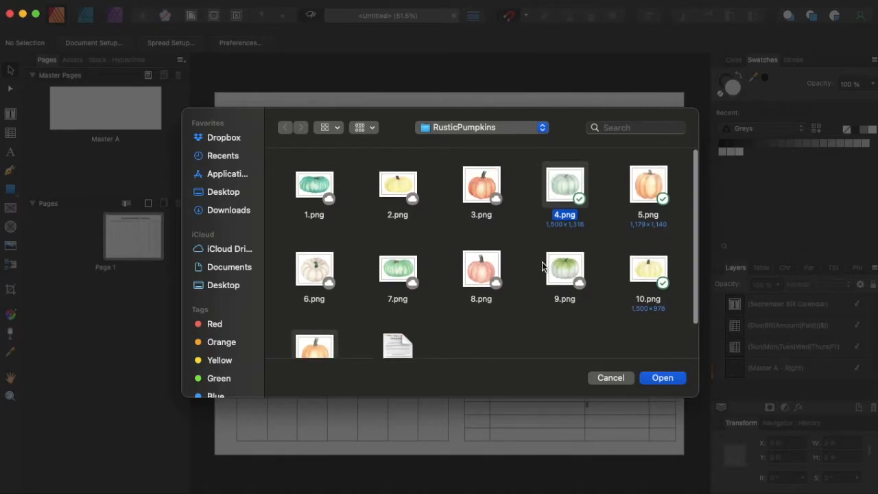
super+click(644, 266)
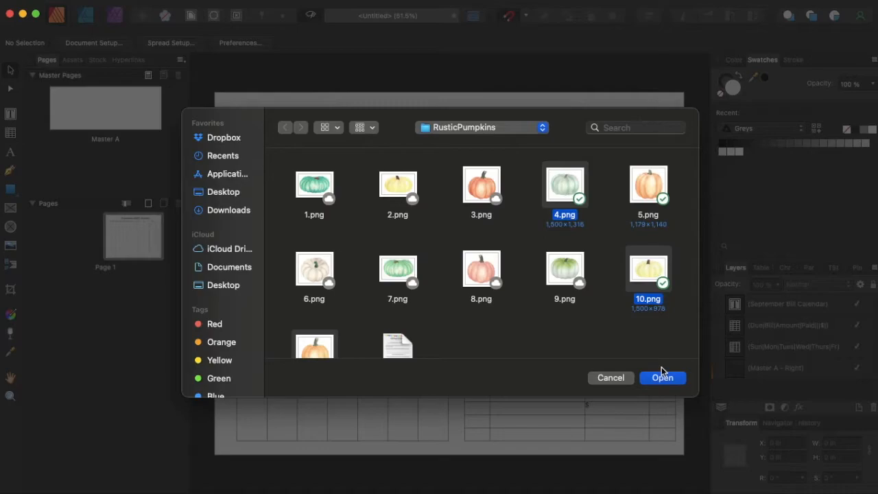
super+click(642, 271)
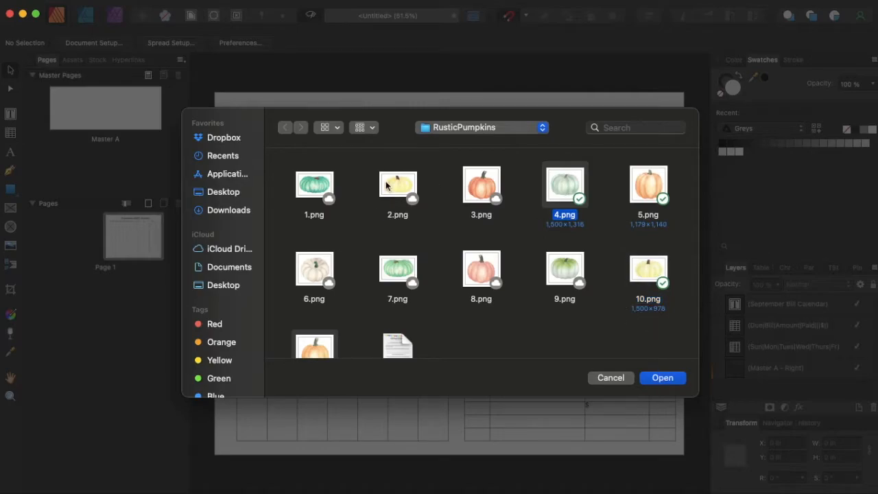
super+click(386, 185)
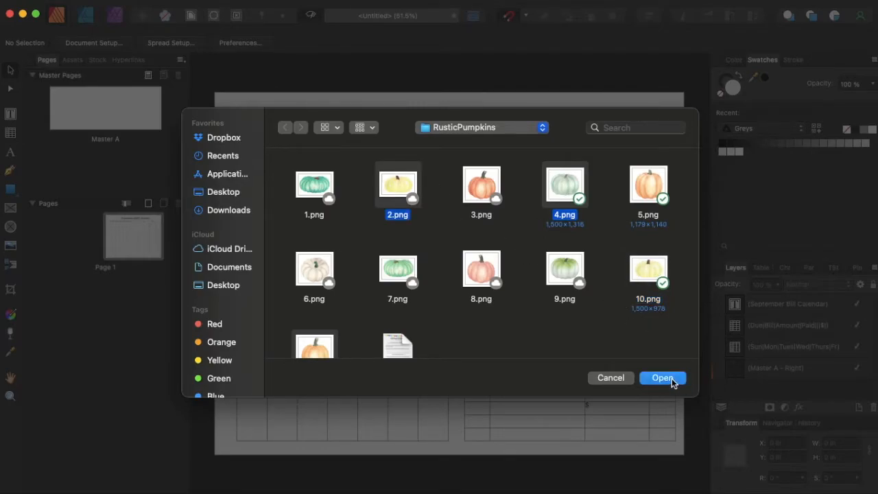
click(662, 378)
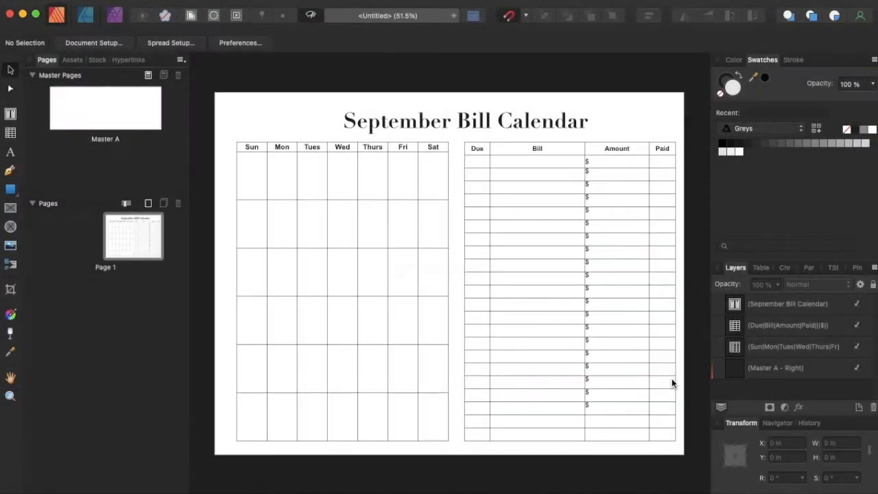
click(392, 300)
click(342, 278)
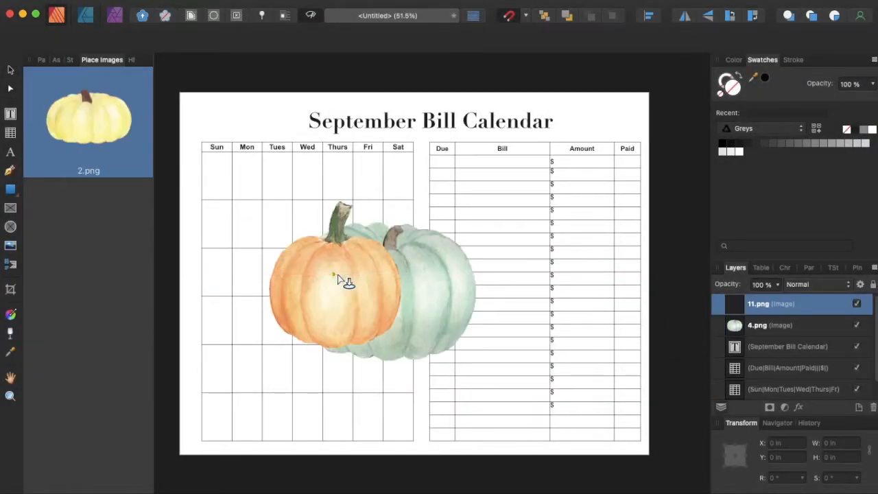
click(336, 276)
Scale the three pumpkin images down together until the green pumpkin image is about 2.34 by 1.77 in
shift+click(787, 349)
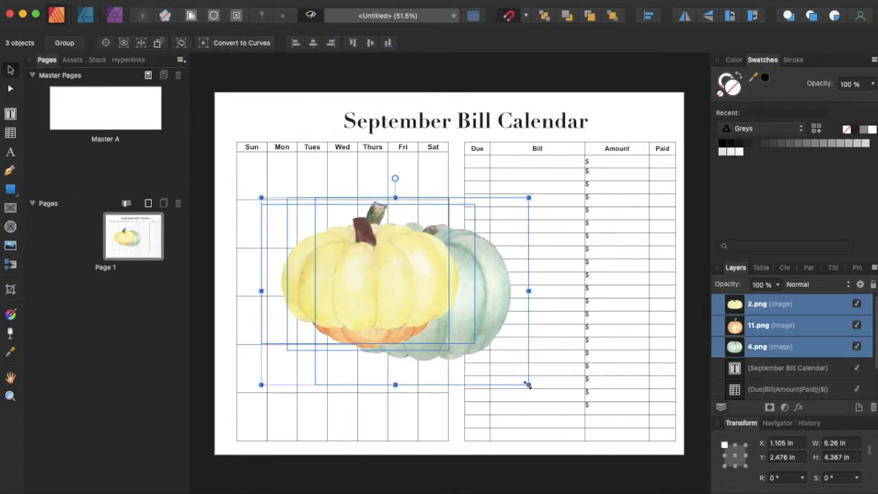
drag(527, 385, 386, 276)
click(299, 91)
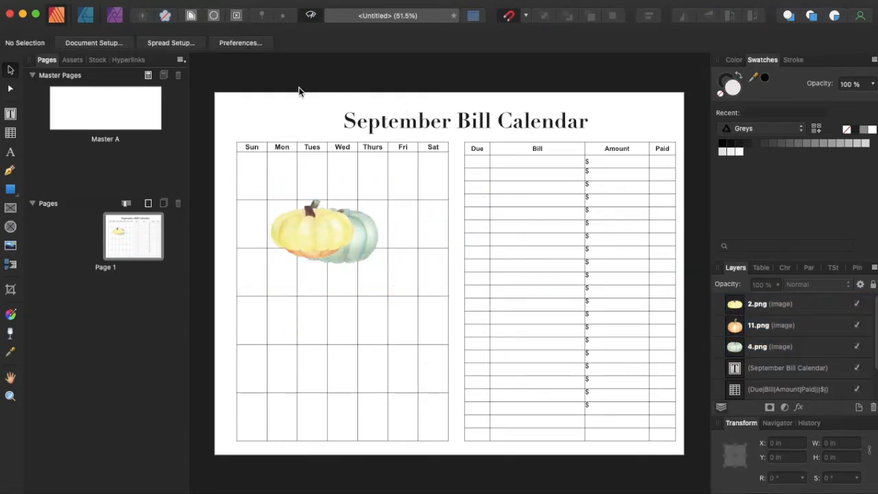
Move the yellow pumpkin above the other two and resize the green pumpkin image to about 2.20 by 1.67 in
drag(323, 232, 359, 202)
click(367, 247)
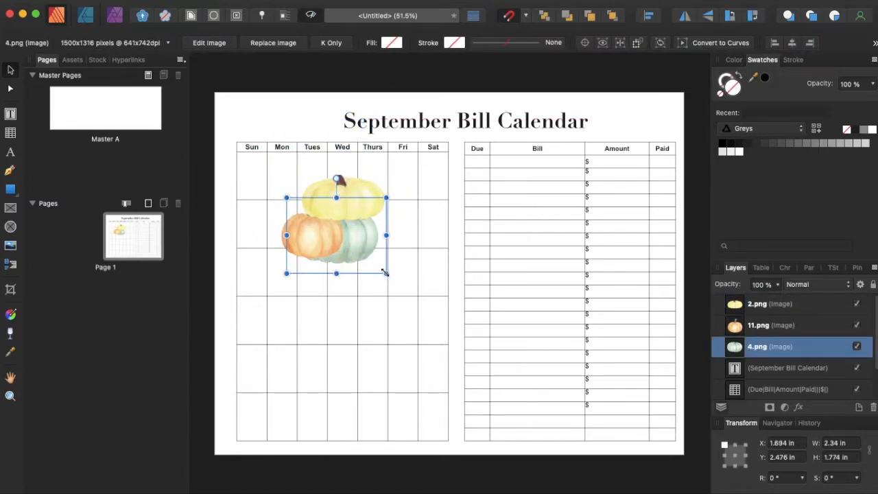
drag(385, 272, 375, 249)
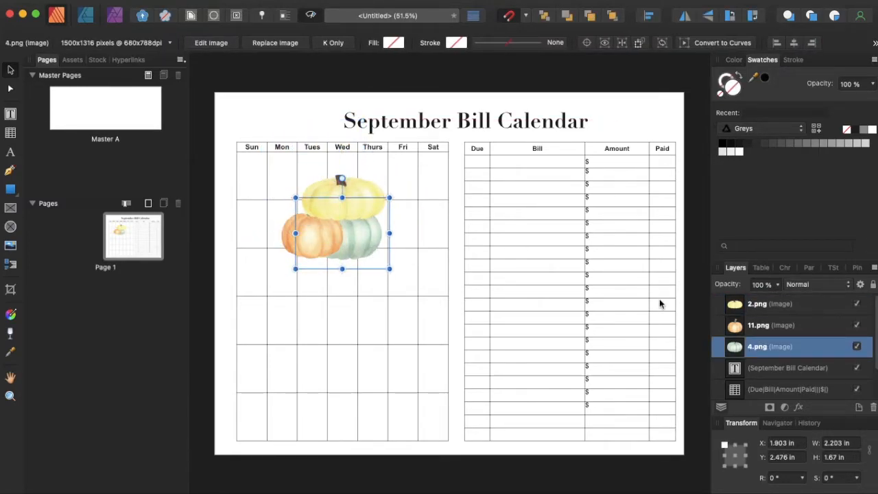
Replace the yellow 2.png pumpkin with 10.png, about 2.23 by 1.45 in, stacked above the other two pumpkins
click(760, 306)
key(Delete)
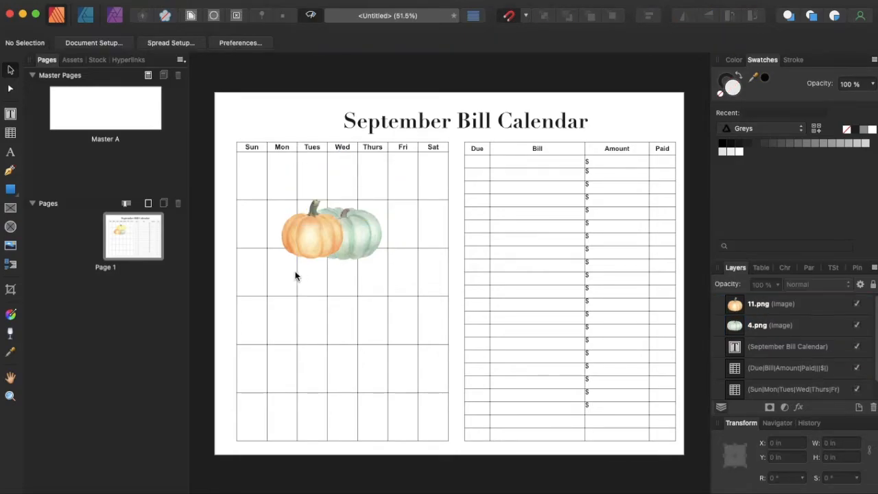
click(9, 248)
click(645, 265)
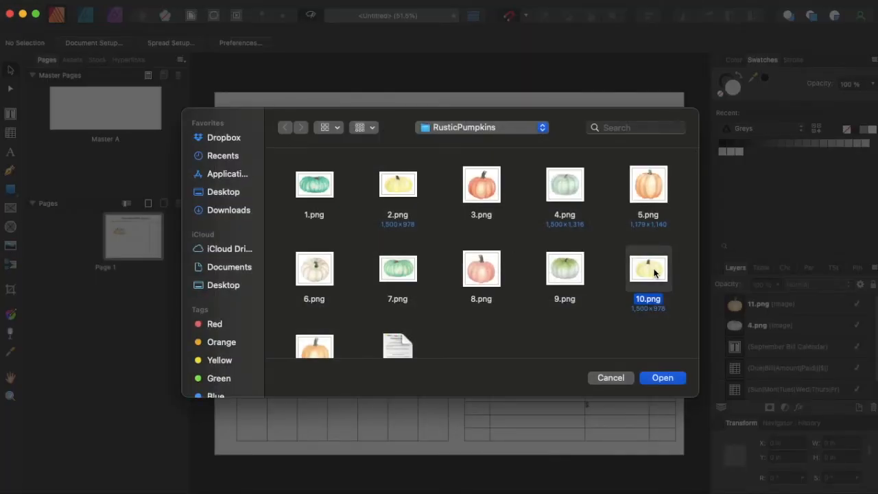
click(663, 376)
drag(303, 141, 404, 221)
drag(369, 183, 360, 199)
mouse_move(402, 232)
mouse_down()
mouse_move(377, 220)
mouse_move(388, 227)
mouse_up()
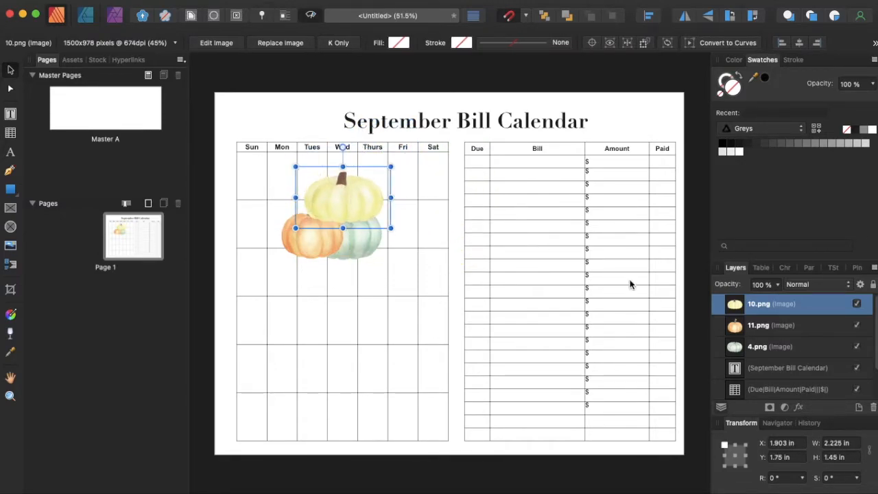
Bring the orange pumpkin 11.png in front of the other pumpkins and shift it slightly down and to the right
click(770, 324)
drag(750, 305, 749, 305)
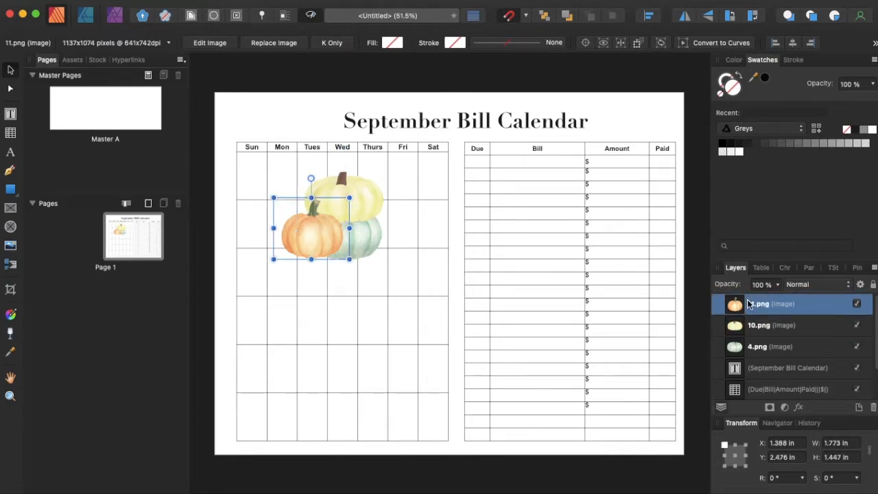
drag(301, 248, 300, 251)
Group the three pumpkin images and scale the group down to about 1.18 in high
shift+click(788, 348)
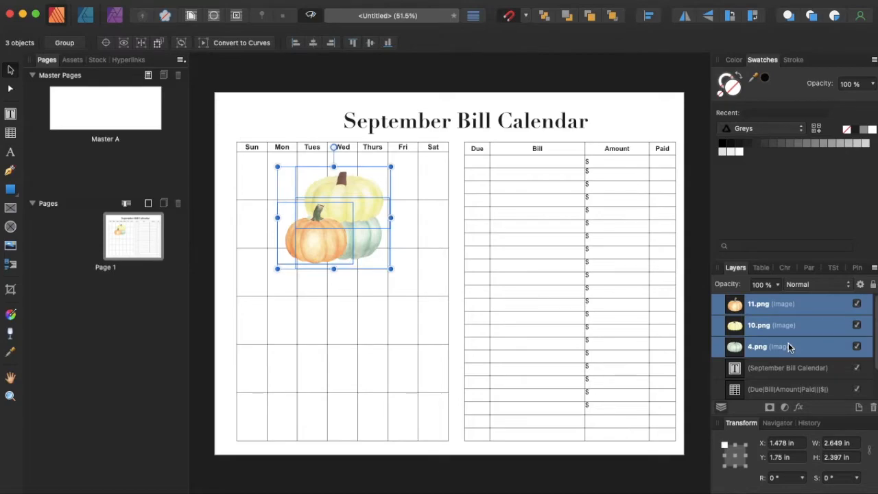
key(super+g)
drag(390, 268, 358, 230)
Place one copy of the pumpkin group on each side of the title
drag(320, 204, 642, 125)
click(356, 84)
click(311, 125)
Align the top edges of the two pumpkin groups to each other within the selection bounds
shift+click(302, 118)
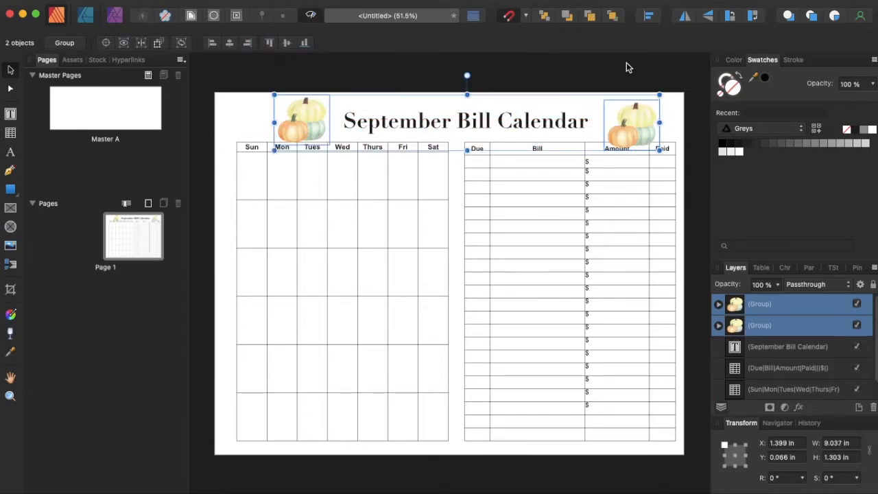
click(649, 16)
click(656, 125)
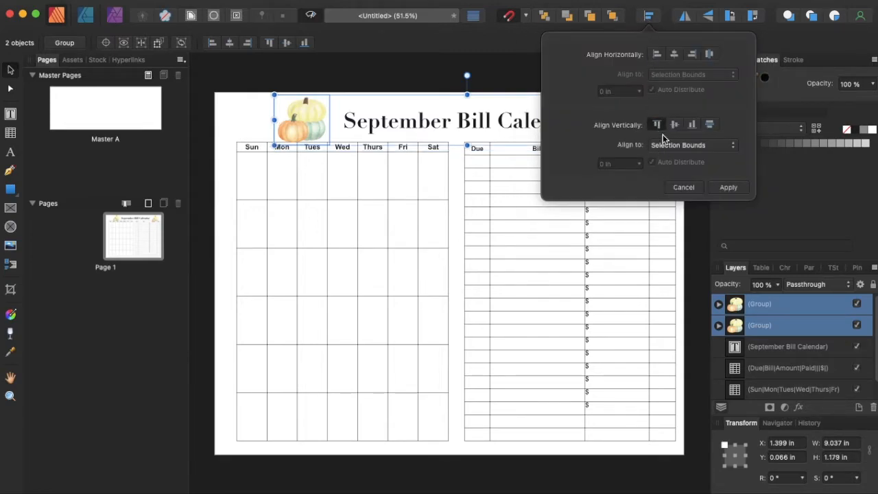
click(724, 190)
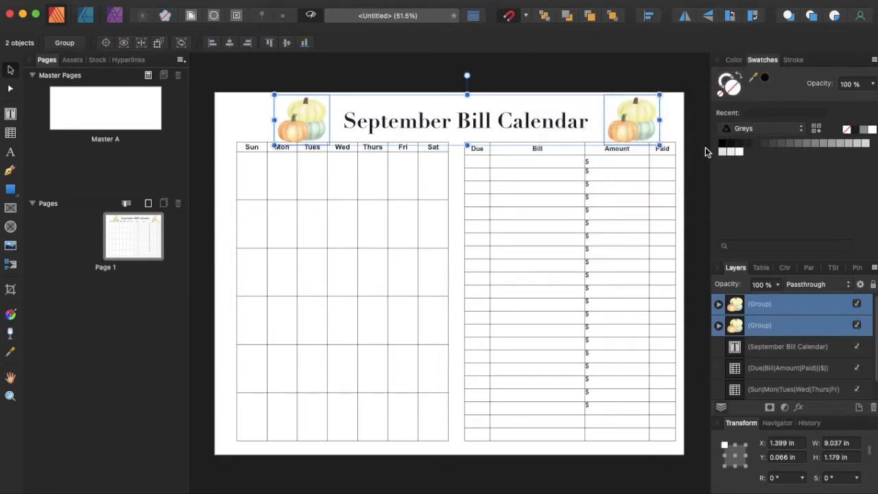
click(698, 137)
Nudge the pumpkin group after the title slightly closer to the title text
click(641, 124)
drag(641, 124, 641, 123)
click(702, 146)
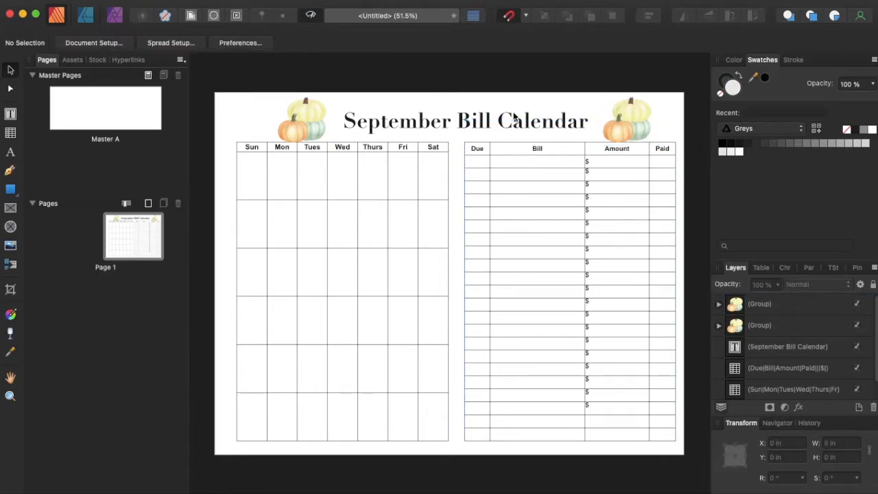
Color the title word "September" with the muted green sampled from the green pumpkin
click(484, 123)
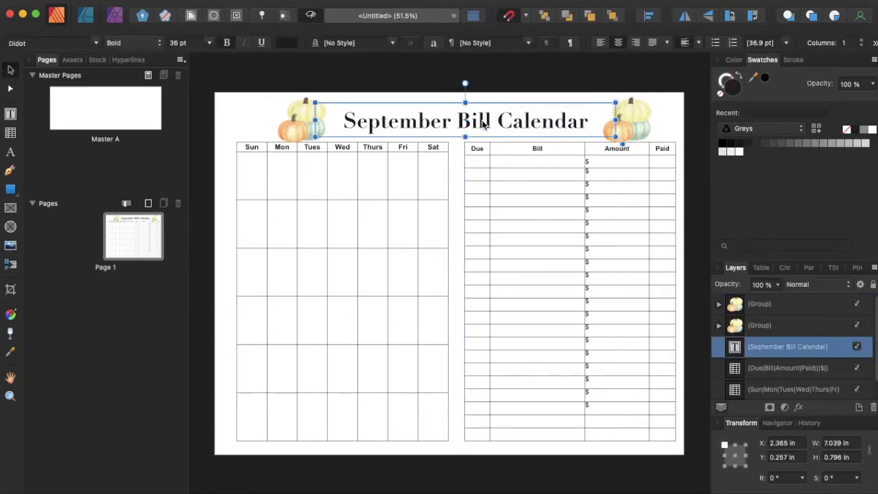
double_click(398, 121)
double_click(398, 121)
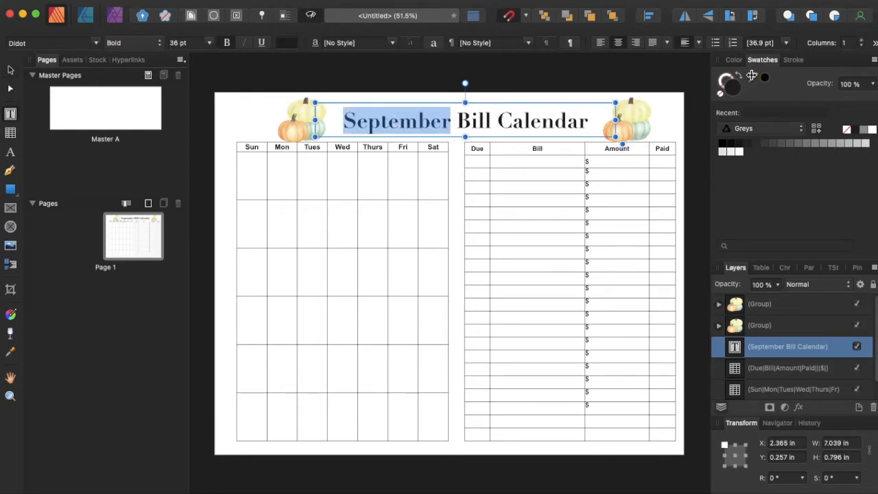
drag(753, 80, 641, 133)
click(762, 78)
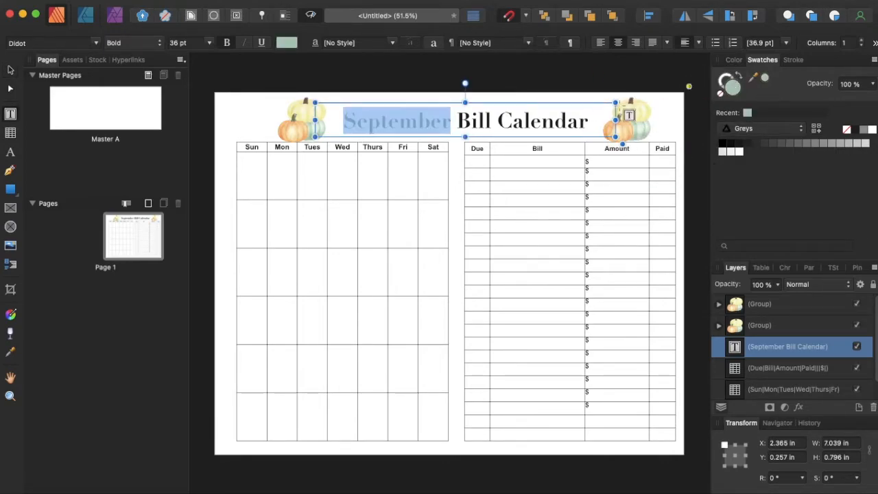
Color the title word "Bill" with the pumpkins' yellow and "Calendar" with their orange, both sampled from the artwork
double_click(473, 122)
drag(755, 83, 646, 107)
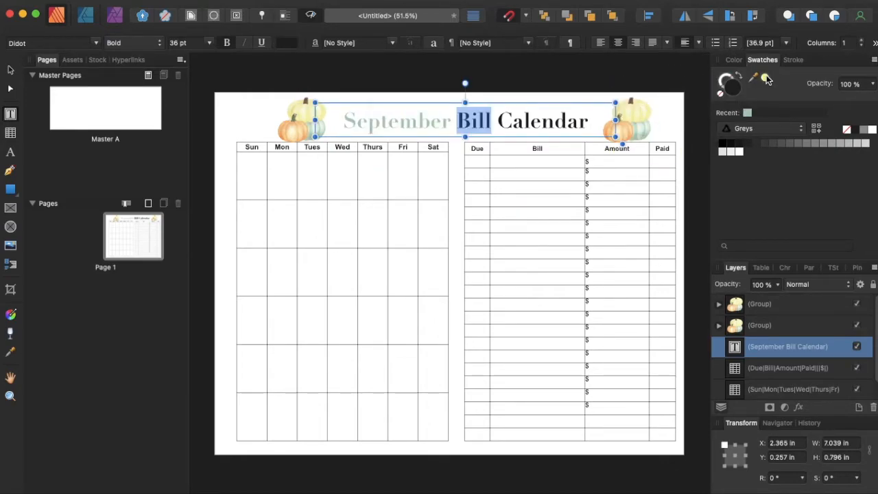
double_click(539, 122)
drag(754, 79, 614, 122)
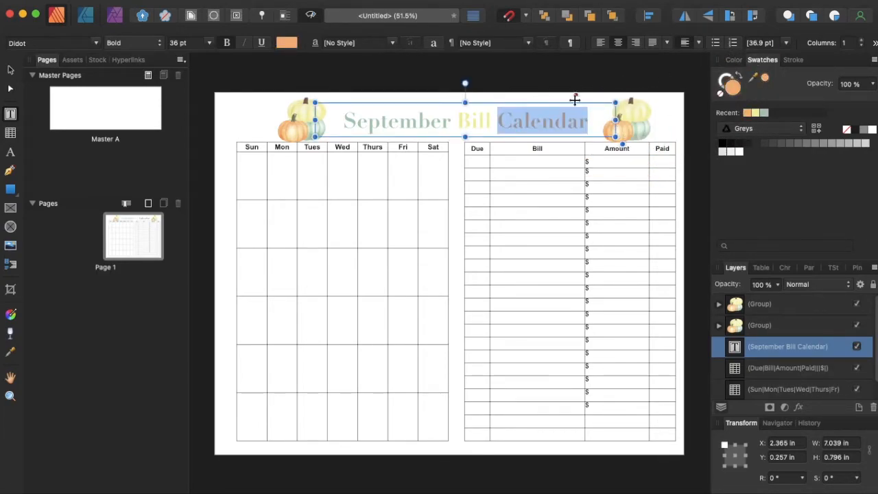
click(554, 122)
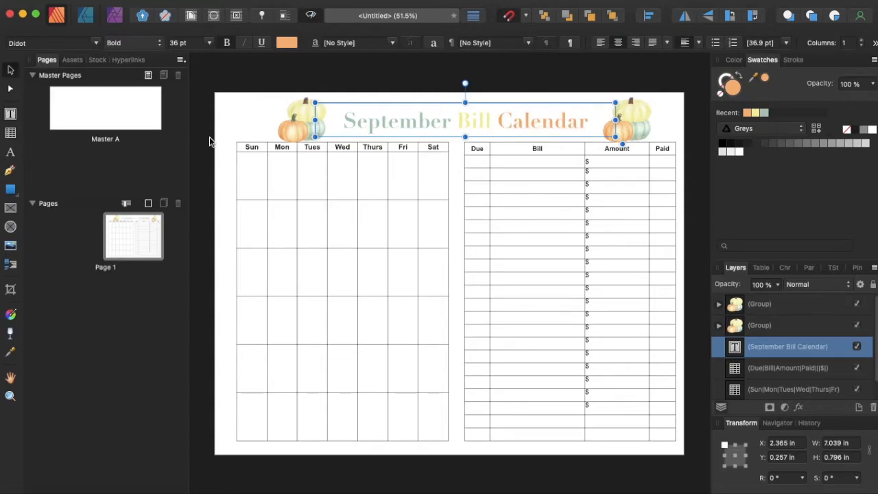
Color all cell borders of the weekday calendar table with the recent muted green
click(252, 155)
drag(251, 151, 427, 409)
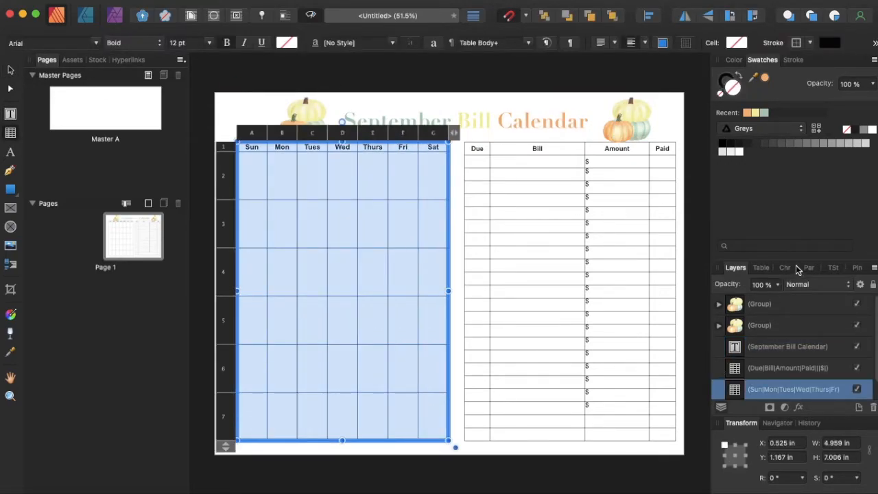
click(759, 268)
scroll(789, 333, down, 3)
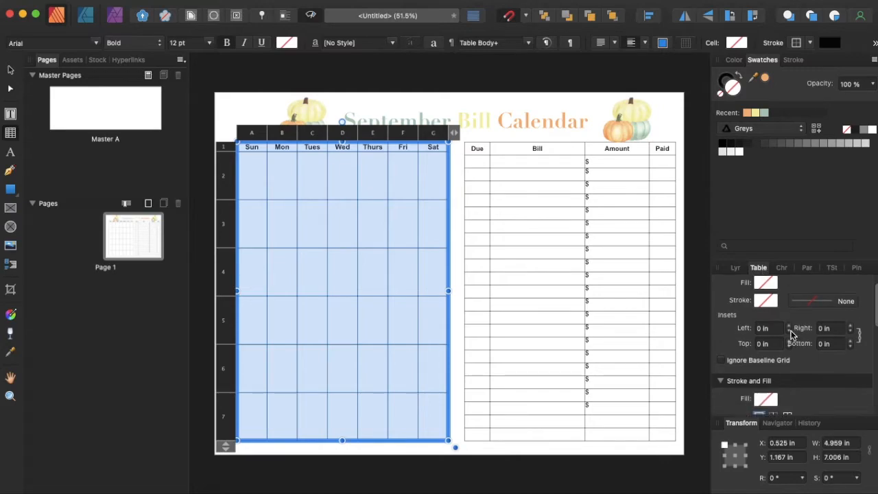
click(787, 376)
scroll(782, 378, down, 1)
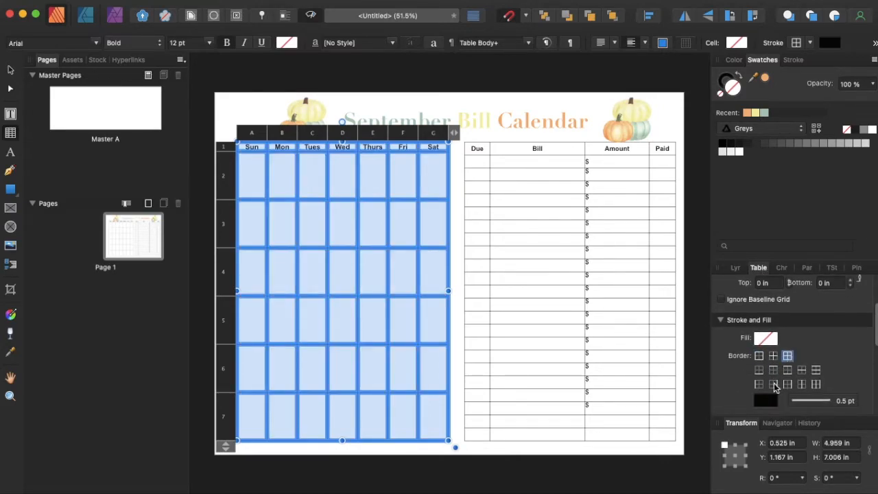
click(763, 400)
click(754, 236)
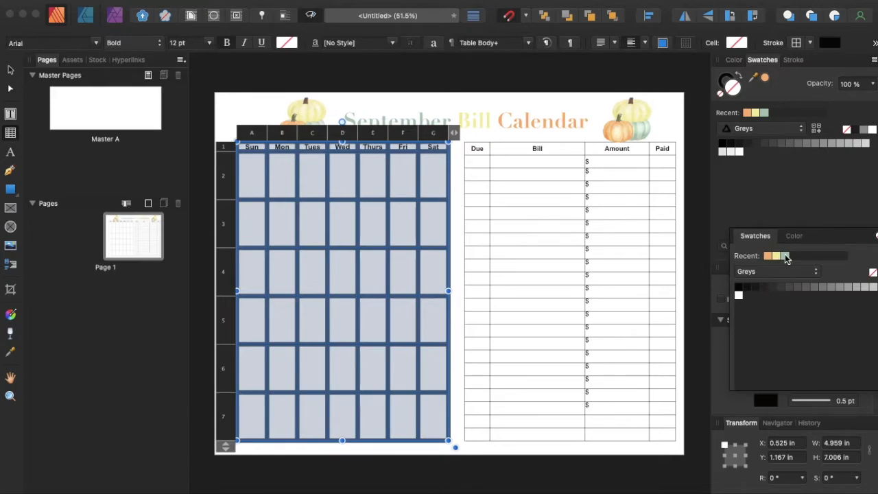
click(785, 256)
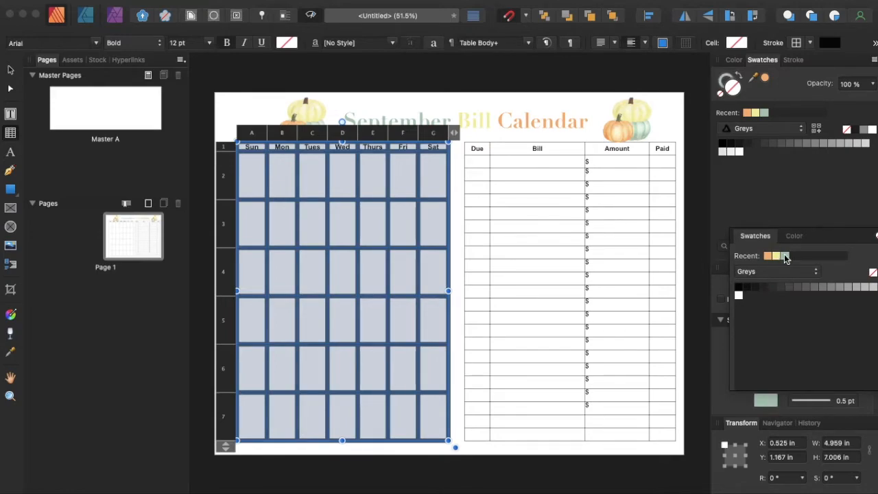
click(466, 152)
Color the text of the calendar's weekday header row with the recent orange
drag(250, 147, 437, 148)
click(745, 112)
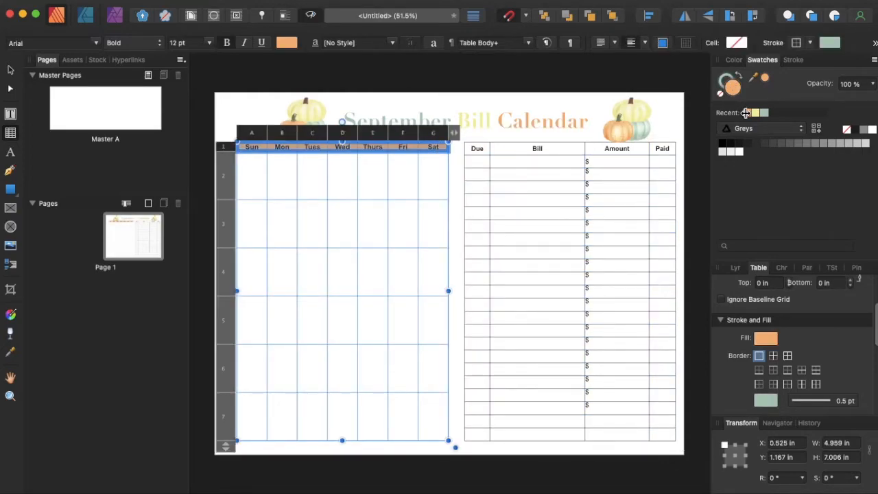
key(super+z)
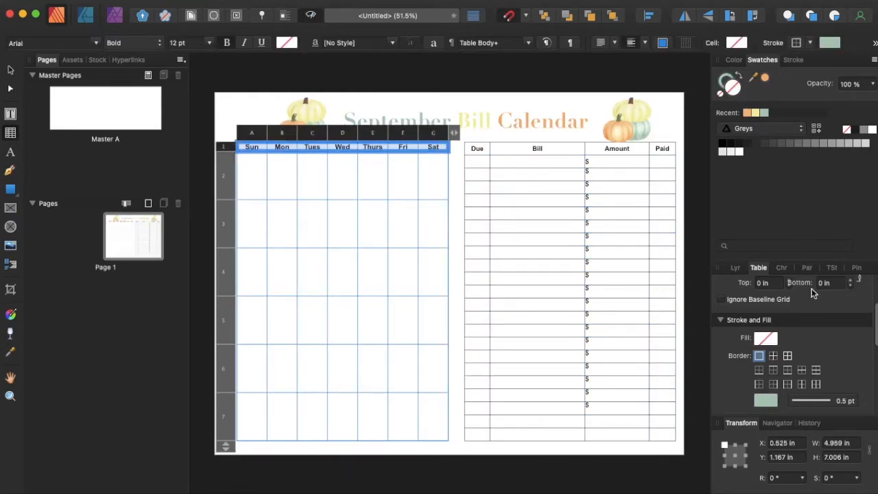
click(737, 268)
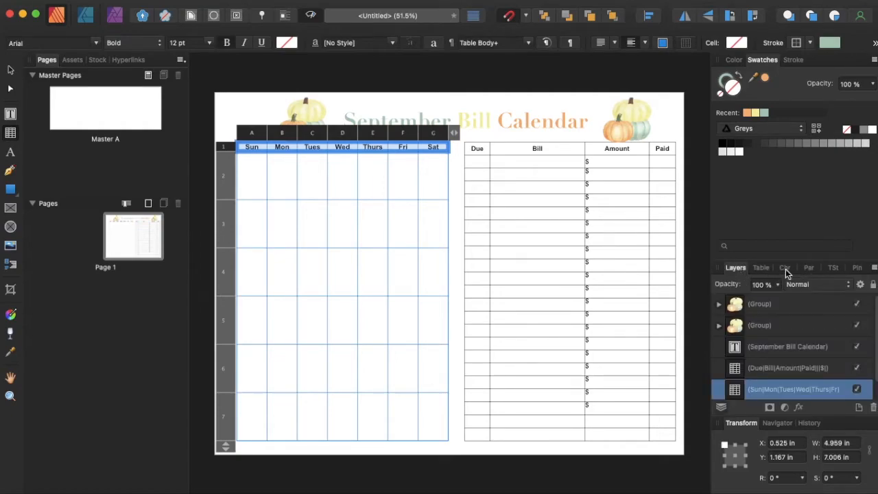
click(785, 269)
click(858, 303)
click(751, 319)
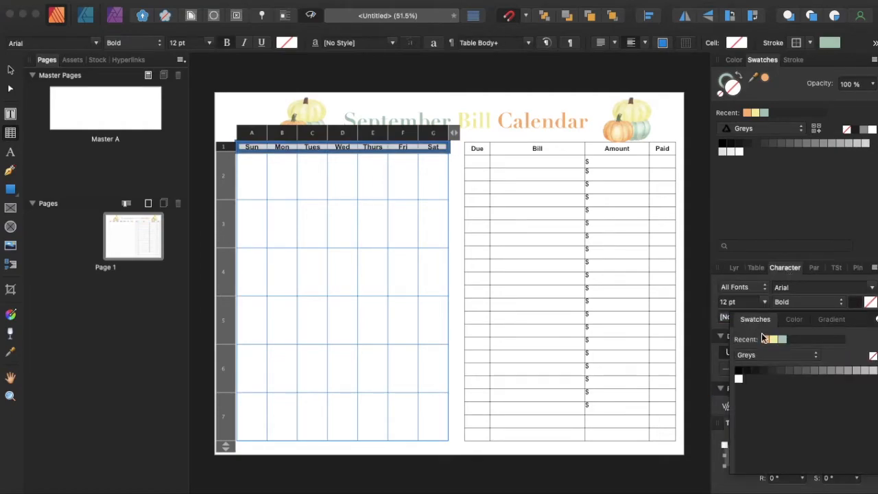
click(765, 339)
Color all the text in the bill table, headers and dollar signs included, with the recent orange
click(472, 152)
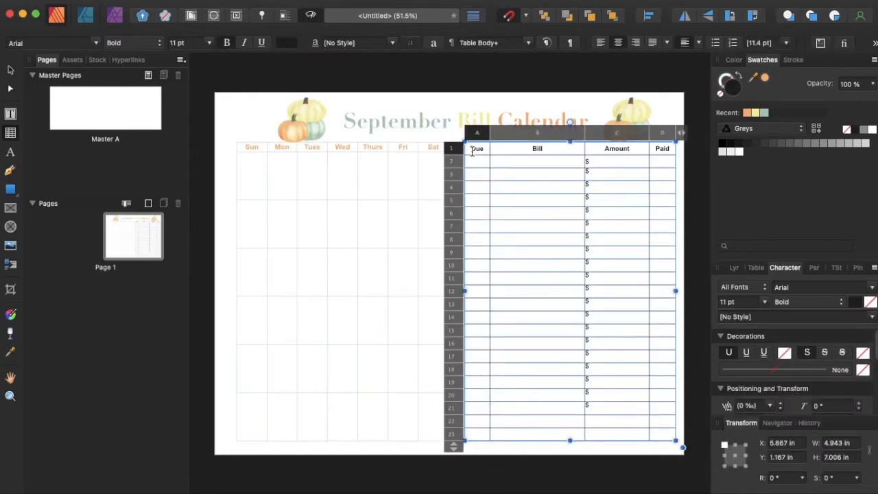
drag(470, 151, 667, 433)
drag(473, 150, 675, 436)
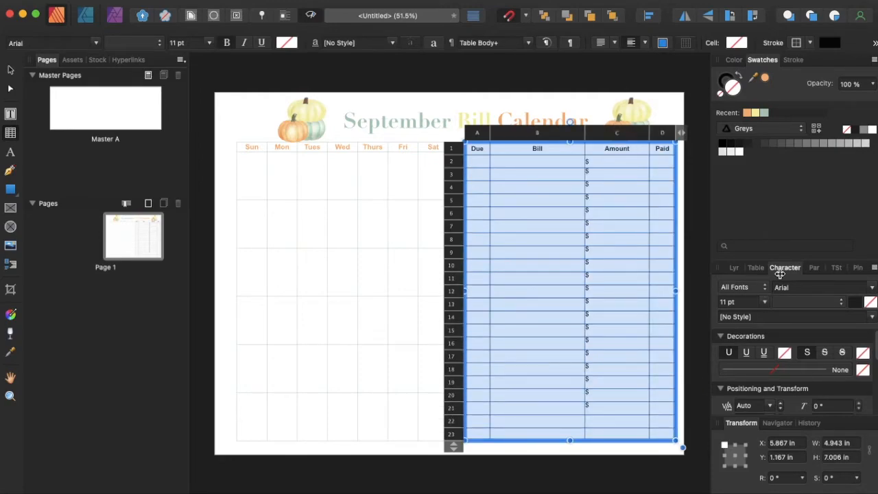
click(858, 306)
click(757, 320)
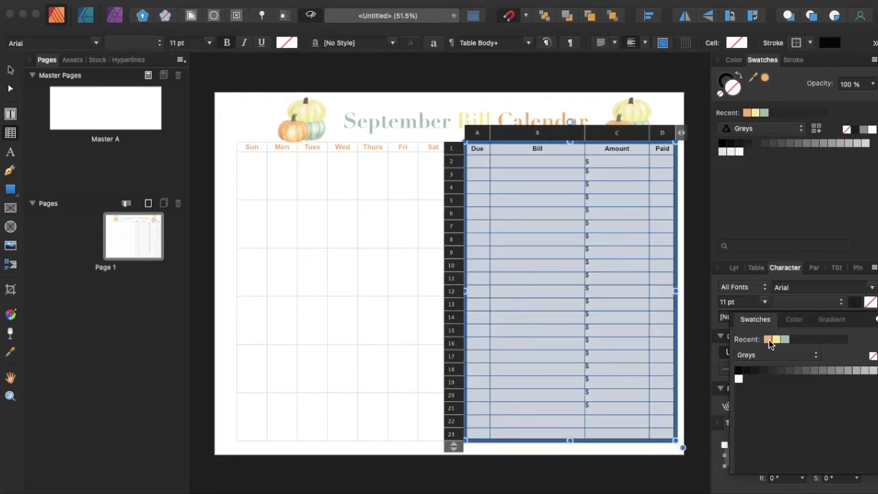
click(767, 340)
Color all cell borders of the bill table with the same muted green, then deselect the table
double_click(755, 269)
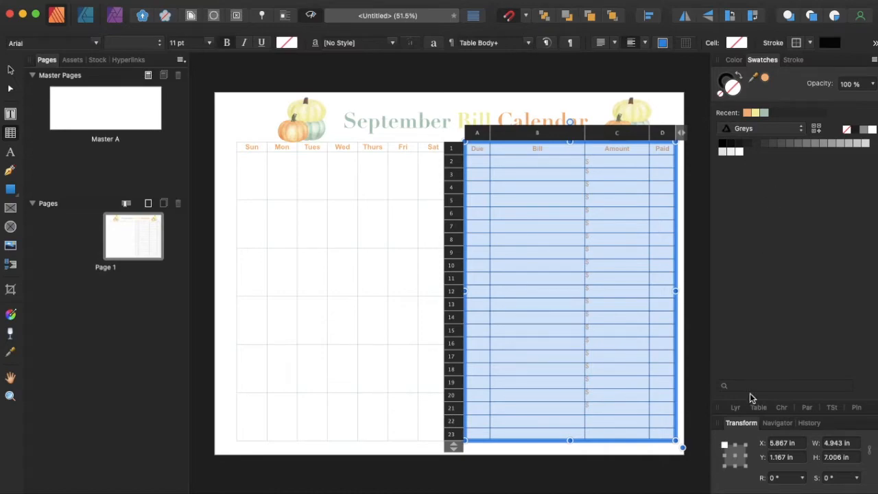
click(759, 407)
scroll(762, 385, down, 3)
click(787, 359)
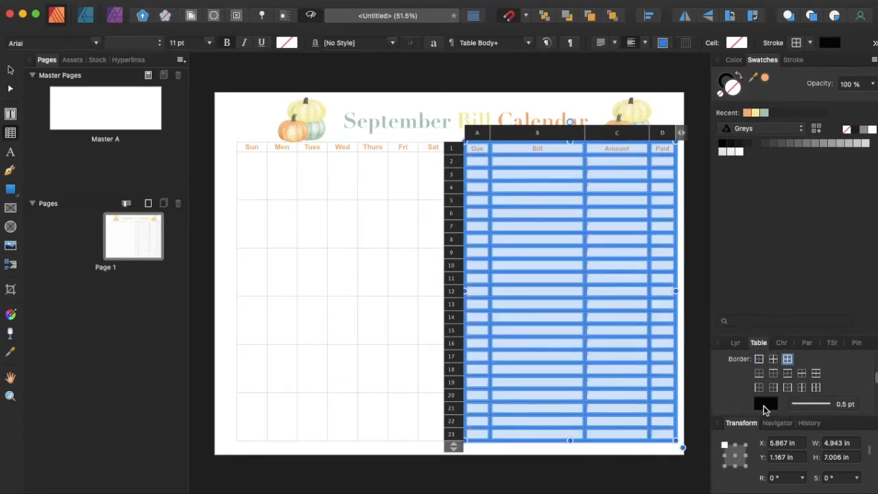
click(765, 406)
click(755, 239)
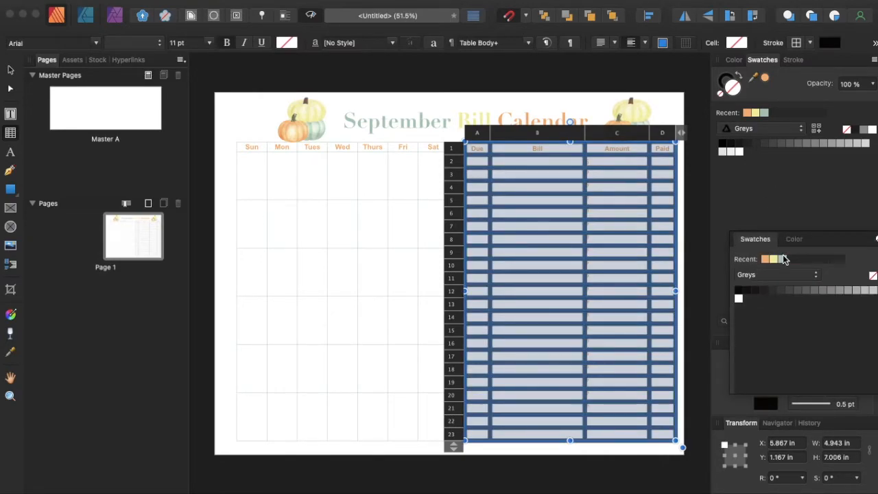
click(782, 259)
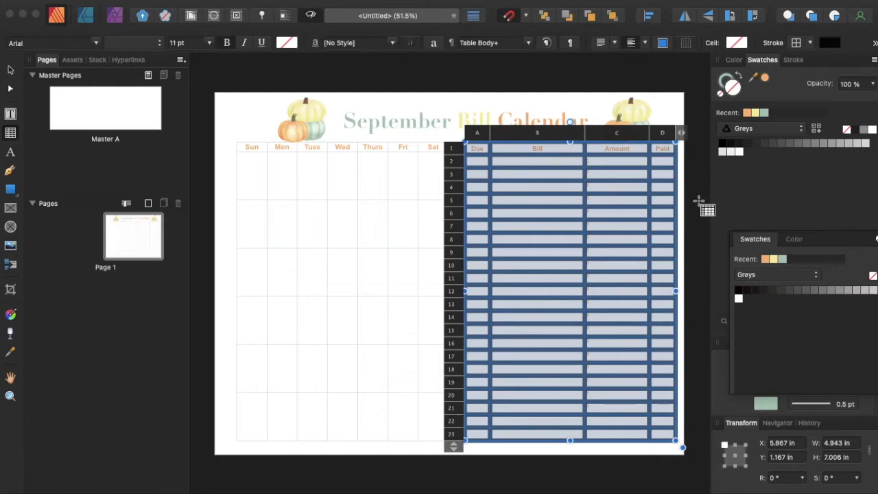
click(8, 71)
click(231, 81)
Add orange dollar signs to the last two rows of the bill table's Amount column and deselect the table
click(601, 404)
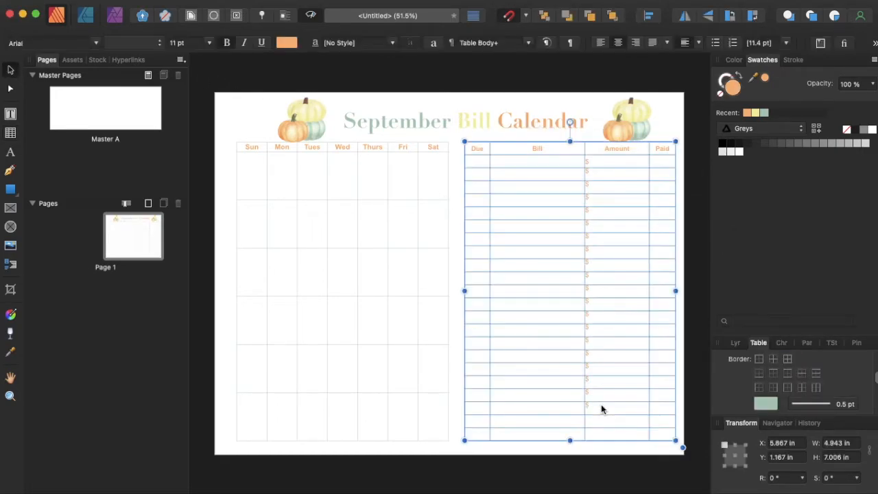
click(601, 404)
drag(601, 404, 601, 394)
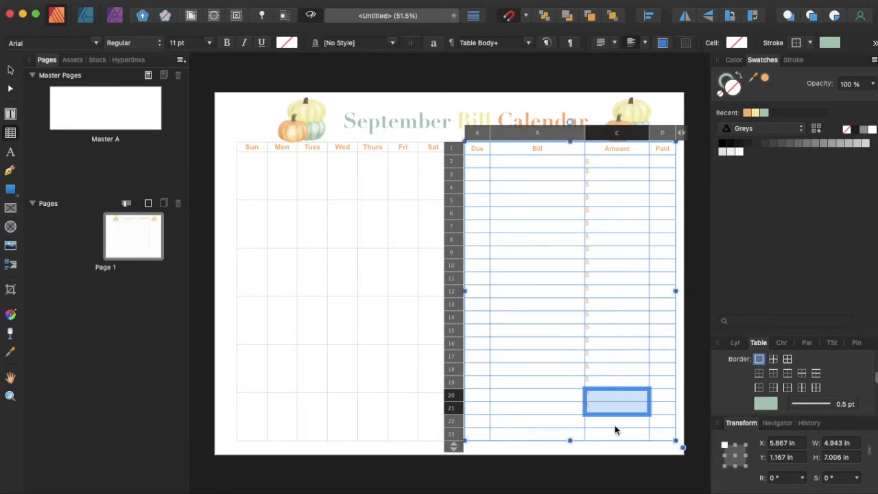
click(612, 420)
click(612, 420)
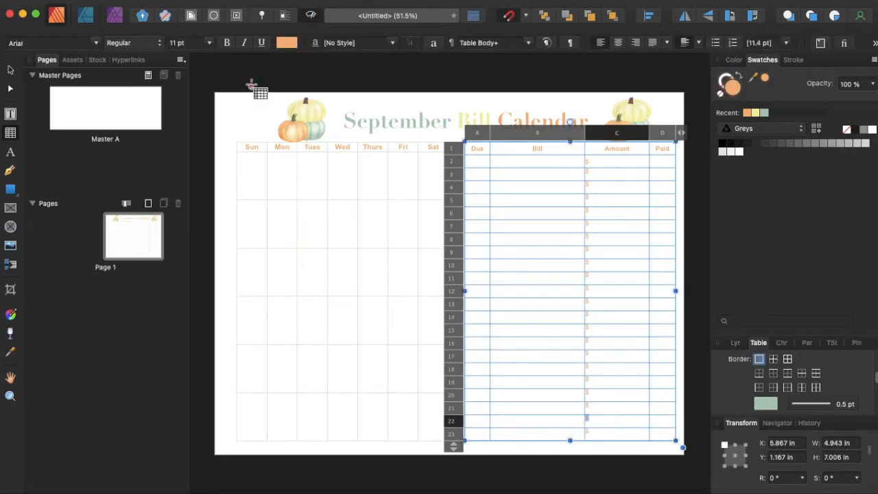
click(10, 70)
click(235, 72)
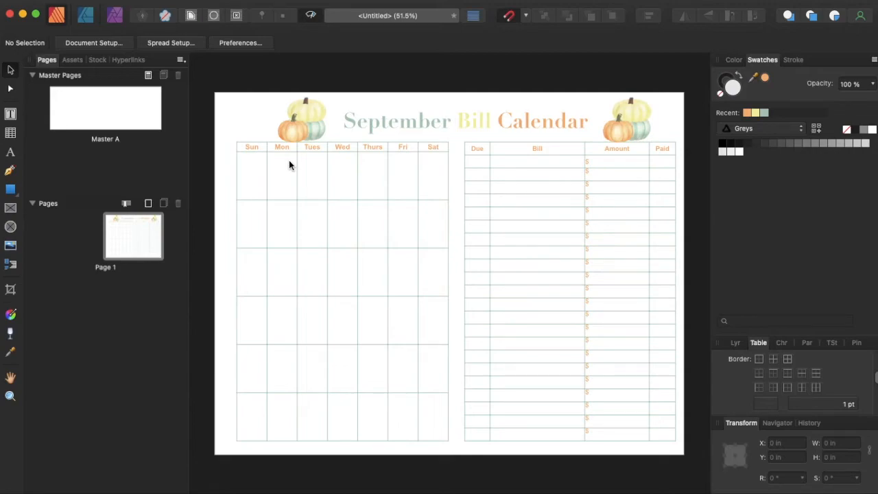
Enter the dates 1, 2 and 3 in the calendar's first week under Thurs, Fri and Sat
double_click(365, 160)
text(1)
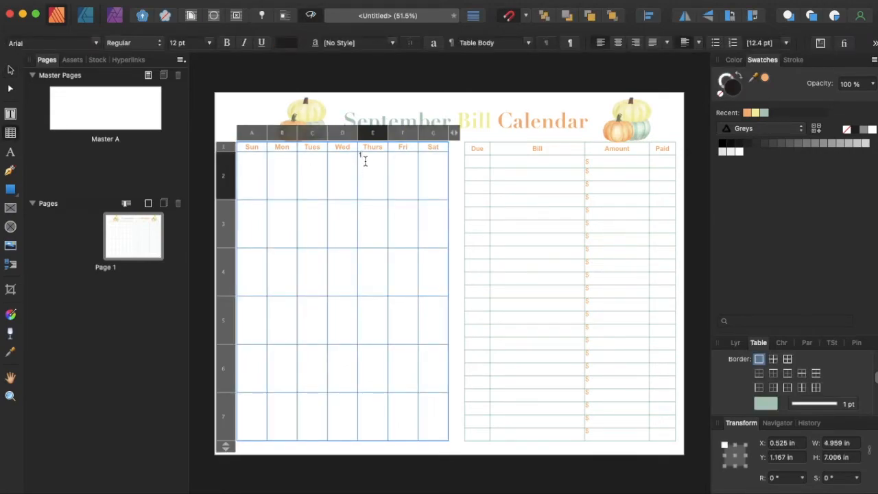
key(Tab)
text(2)
key(Tab)
text(3)
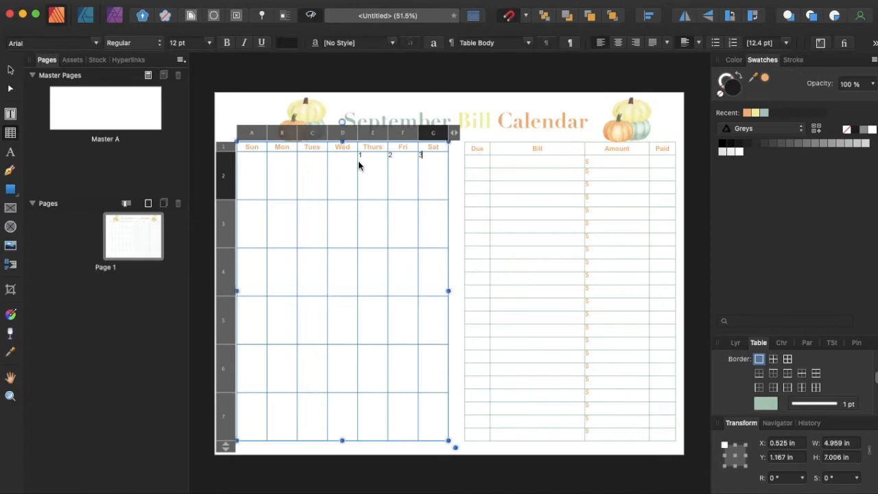
Set the font size of the first week's three dates to 9 pt
drag(431, 159, 371, 162)
click(181, 44)
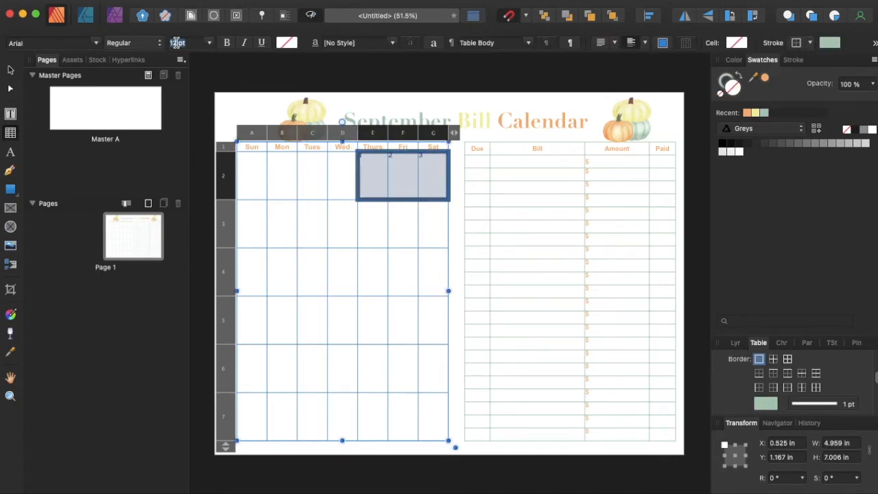
text(9)
key(Return)
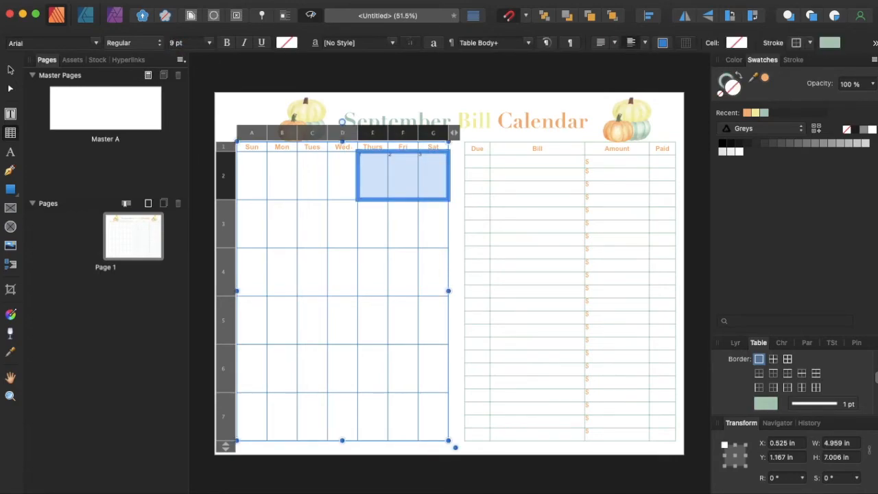
Enter the dates 4 through 10 in the calendar's second week, from Sunday to Saturday
click(247, 227)
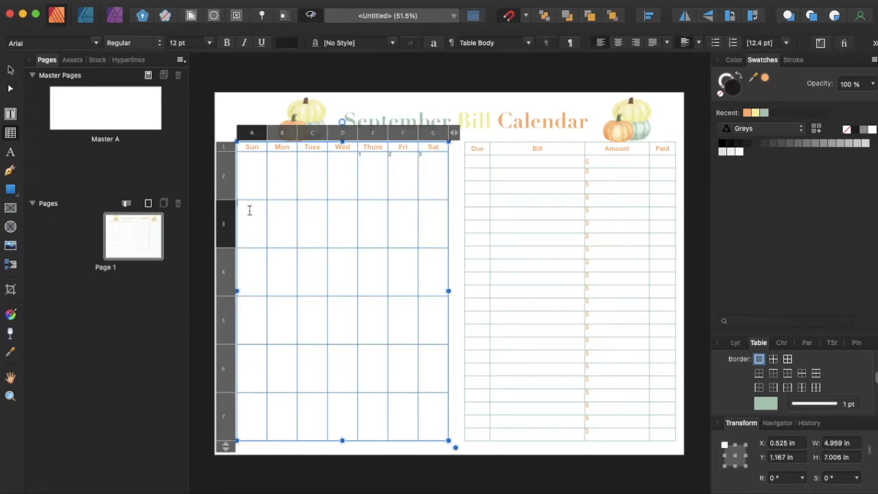
text(4	5	6	7	8	)
text(9)
key(Tab)
text(10)
key(Tab)
Continue the calendar dates with 11 through 30 across the following three weeks, ending on Friday
text(1)
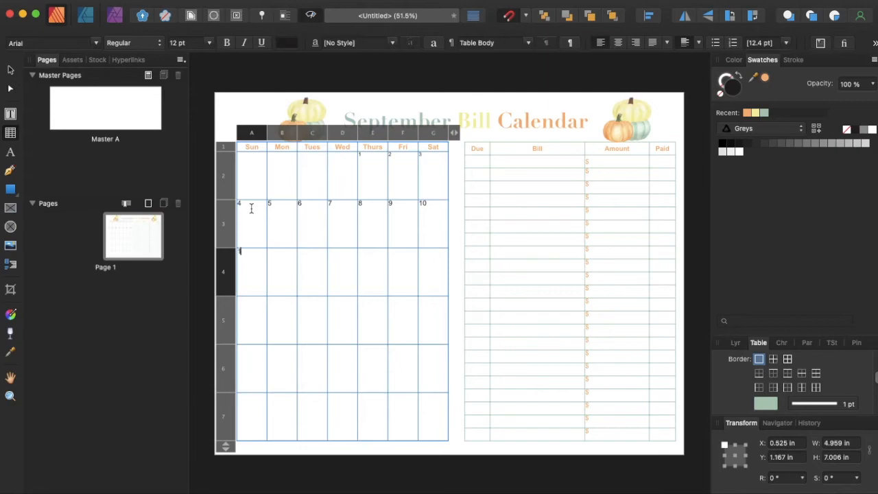
text(1	12	13	14	)
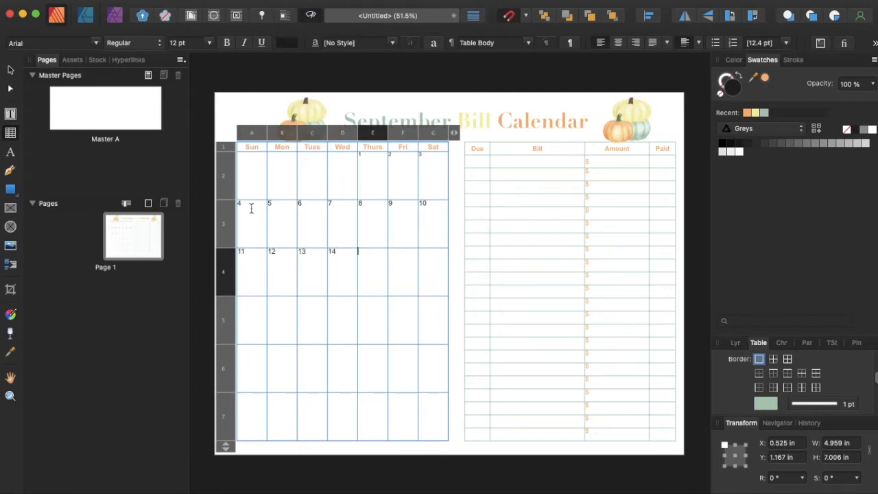
text(15	16)
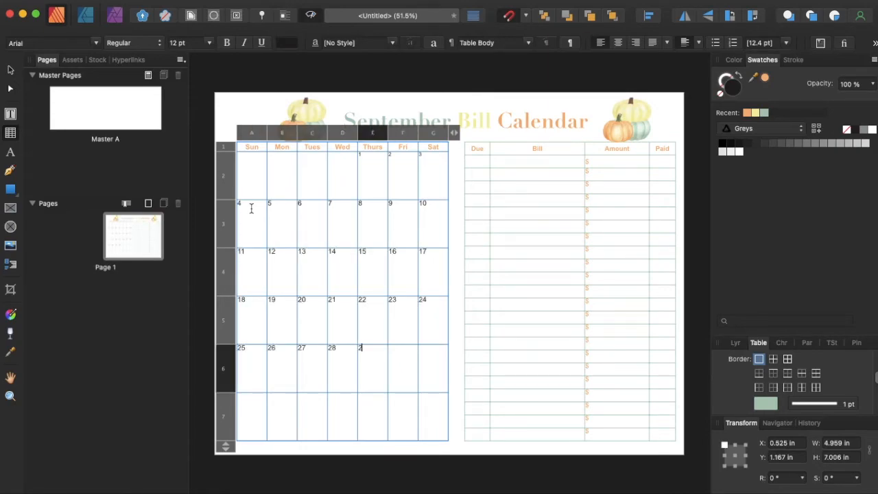
key(Tab)
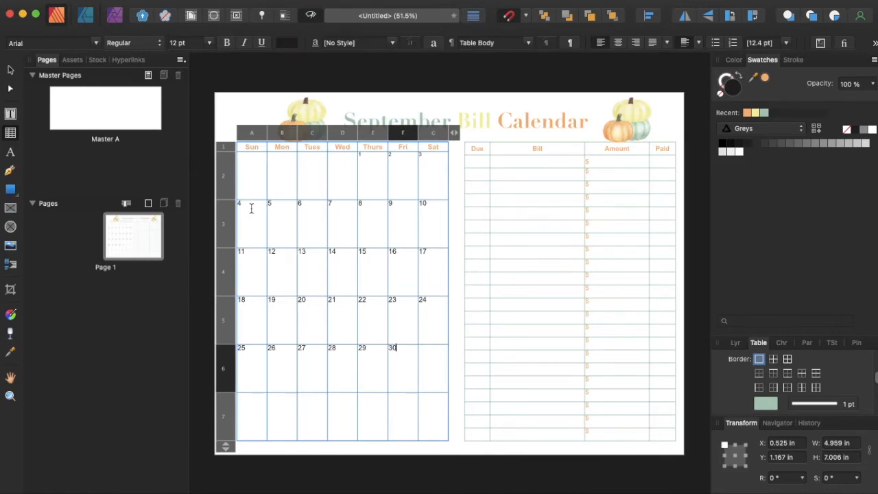
key(Tab)
Remove the empty last week by reducing the calendar table to 6 rows, and deselect the table
drag(432, 413, 248, 410)
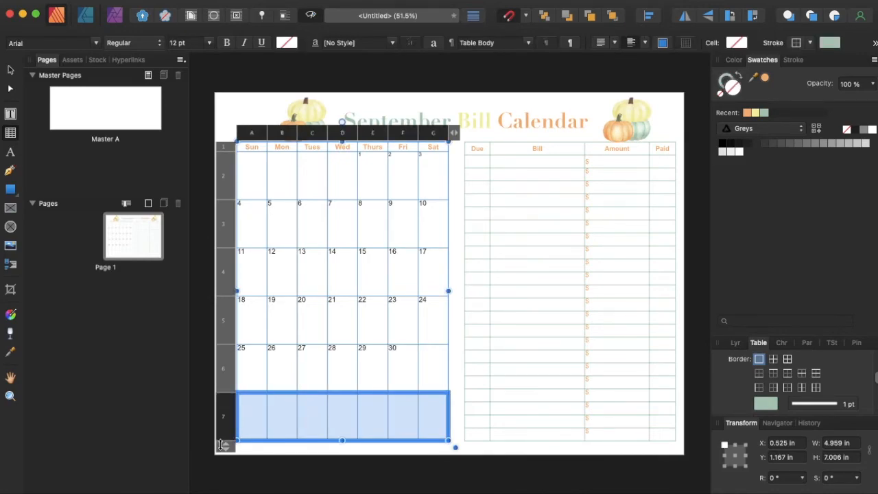
click(226, 448)
click(272, 458)
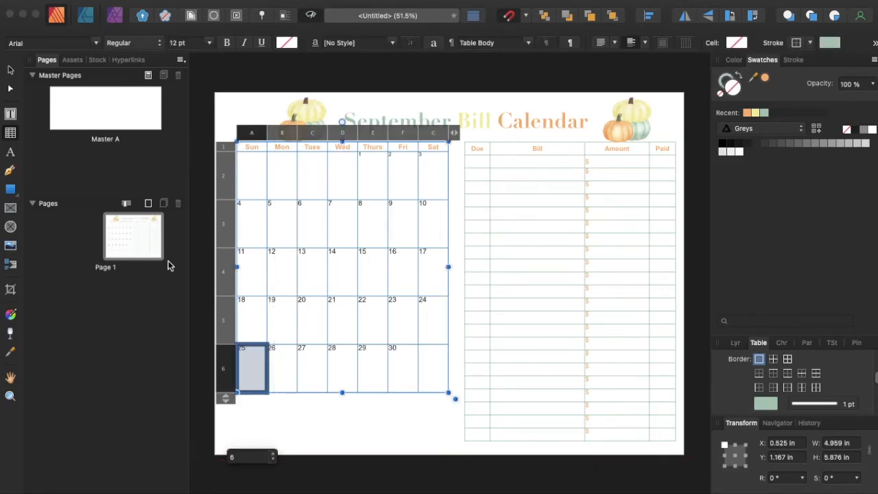
click(11, 71)
click(212, 102)
Stretch the calendar table down to the bill table's bottom edge and widen it on both sides, to about 5.3 by 7.0 in
click(380, 389)
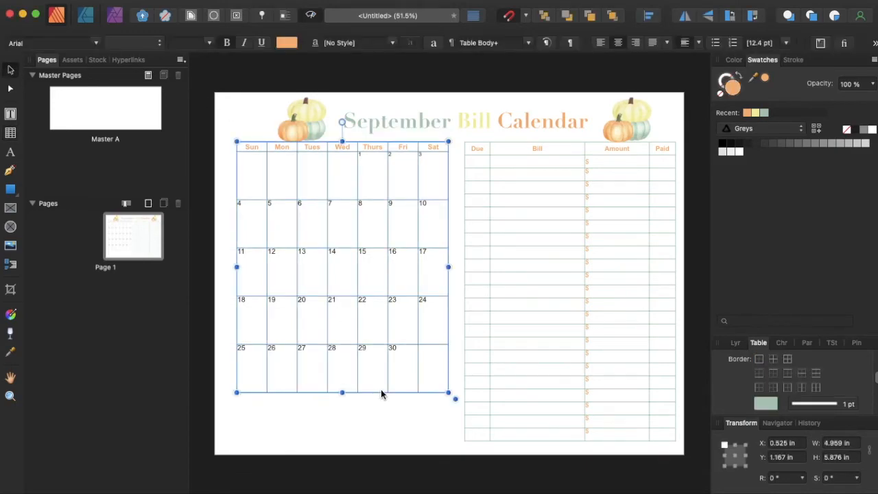
drag(342, 394, 342, 440)
drag(449, 290, 456, 291)
drag(235, 291, 229, 291)
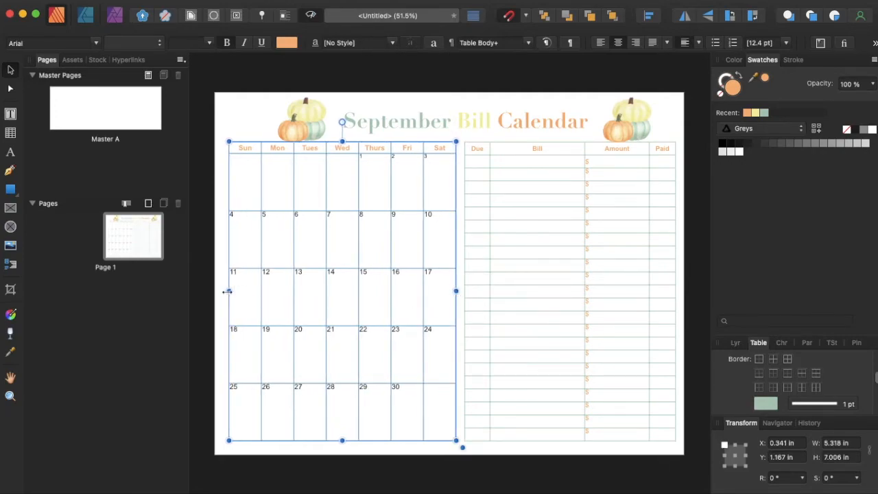
Colour all the date numbers in the calendar table with the recent orange swatch, leaving the weekday header row out
double_click(440, 389)
drag(440, 390, 238, 177)
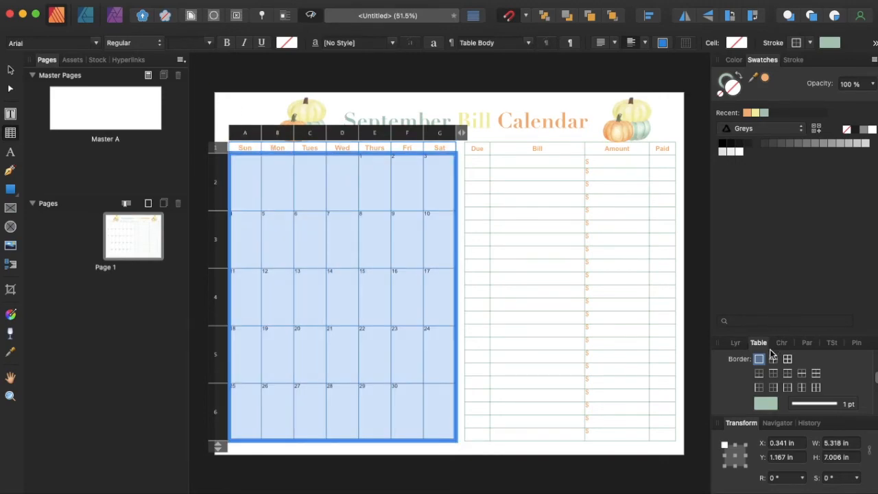
click(780, 343)
click(855, 313)
click(761, 330)
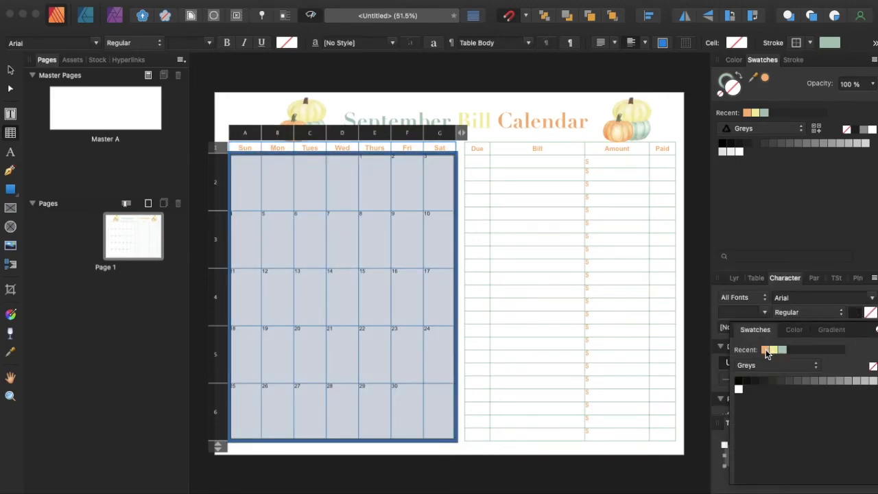
click(766, 350)
click(12, 68)
click(223, 75)
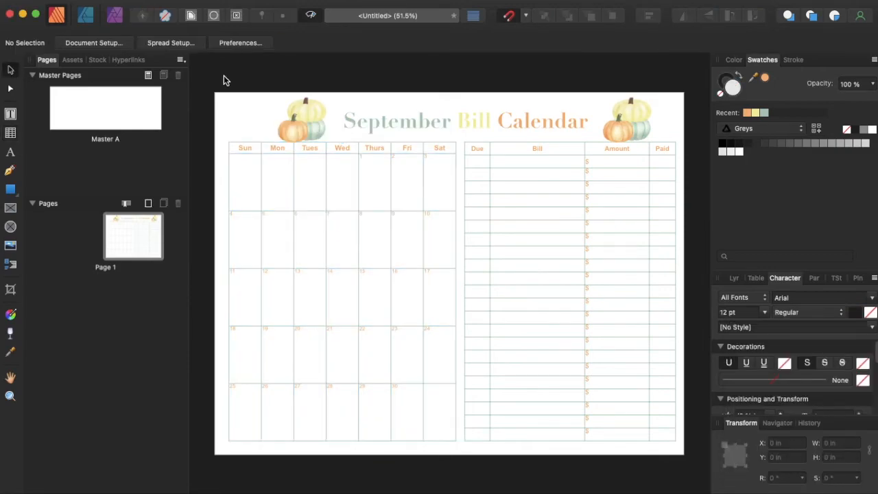
Make the date numbers in the calendar's five week rows bold and deselect the table
click(245, 165)
drag(245, 165, 429, 389)
click(227, 43)
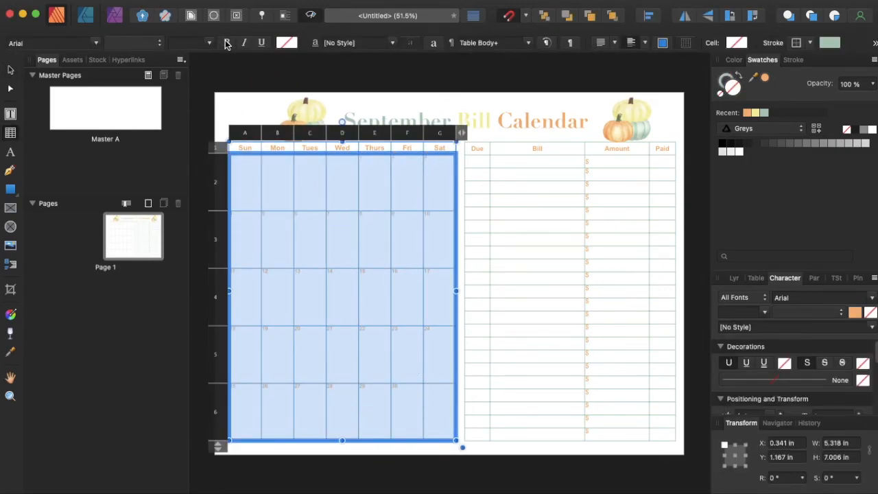
click(13, 70)
click(221, 86)
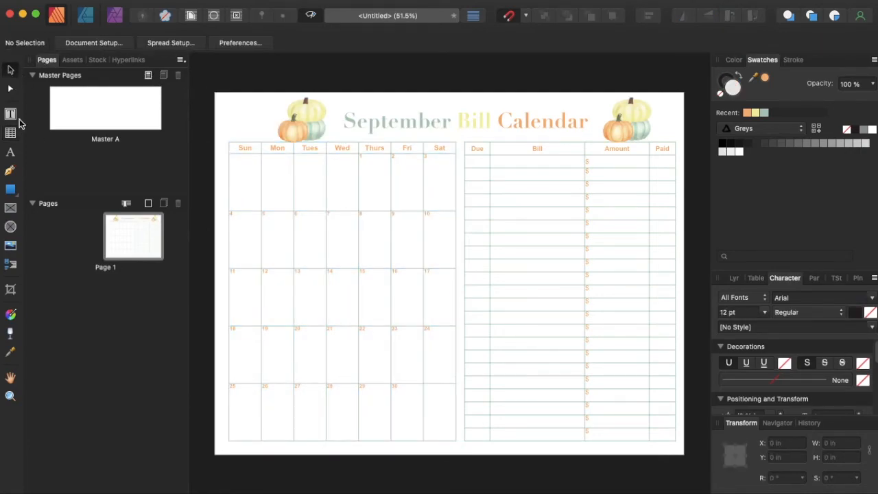
Add a text frame about 3.0 by 0.3 in below the tables at the page's lower edge, reading "ALeePLanning"
click(11, 117)
drag(373, 453, 492, 454)
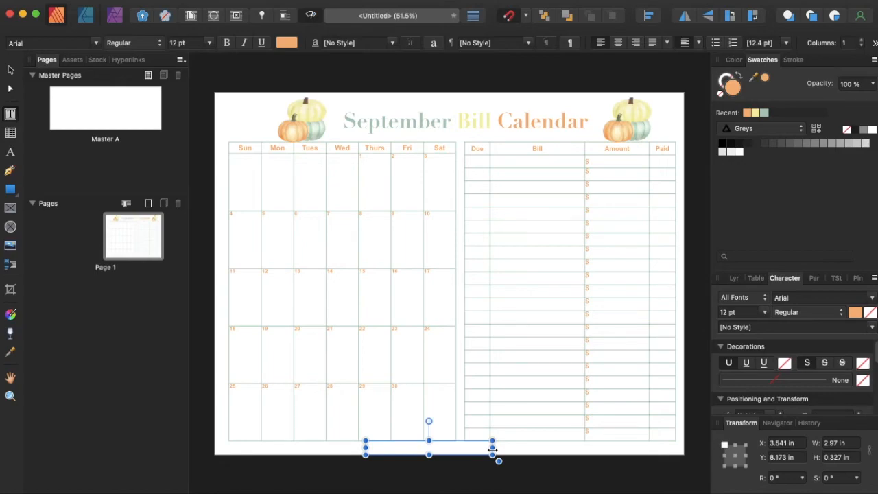
text(ALeePlanning)
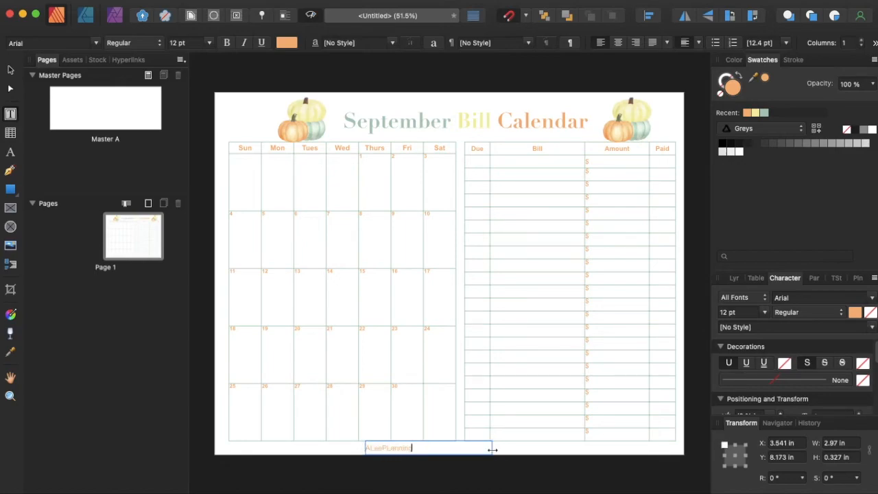
Change the "ALeePLanning" footer text to a near-black grey at 9 pt
double_click(405, 449)
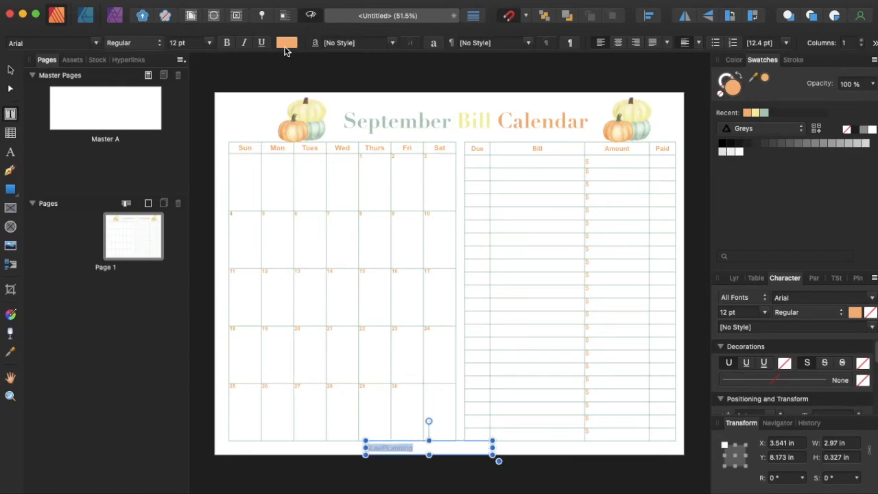
click(287, 44)
click(299, 60)
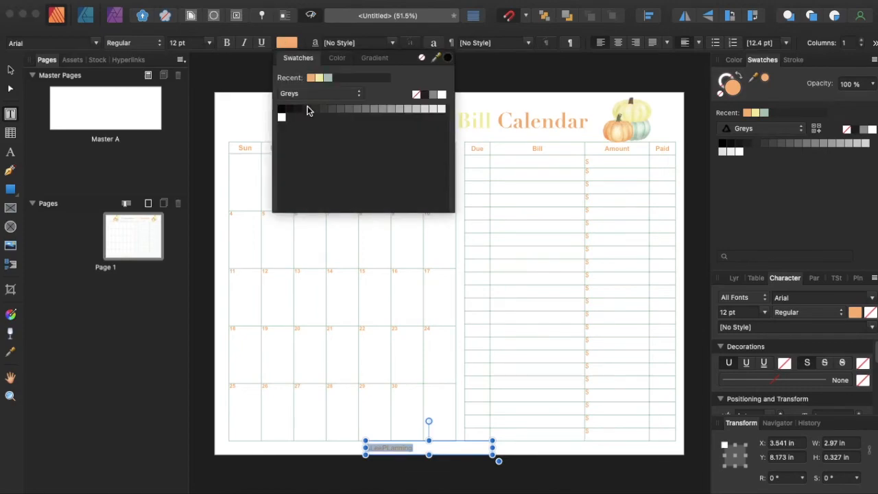
click(306, 112)
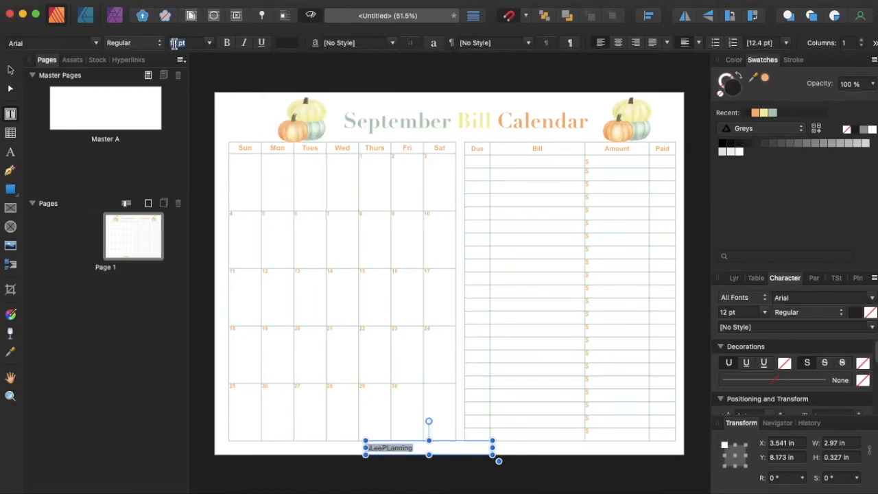
text(9)
key(Return)
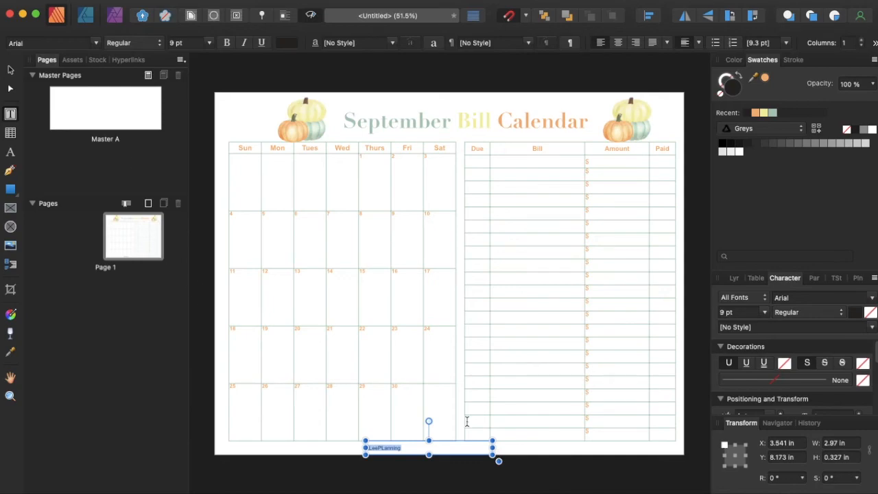
Shrink the footer text frame to about 1.1 in wide and place it below the gap between the two tables
mouse_move(492, 448)
mouse_down()
mouse_move(413, 448)
mouse_move(480, 439)
mouse_up()
click(10, 70)
click(247, 77)
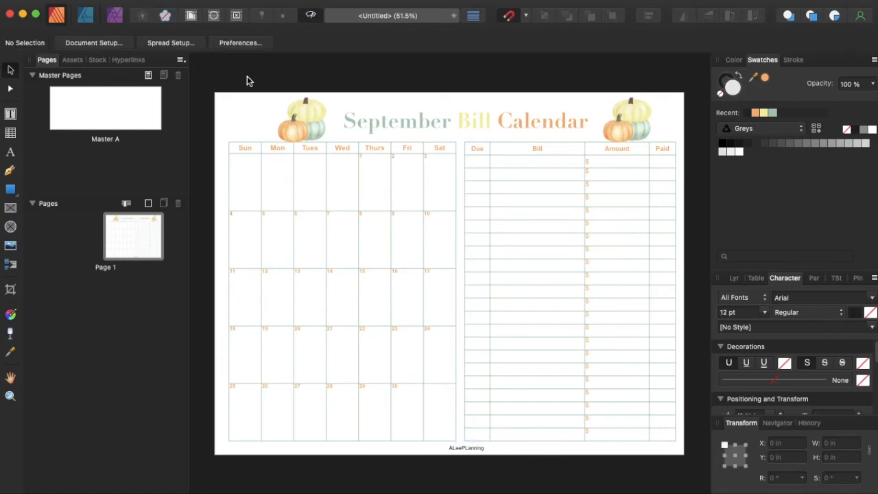
Lower the footer text slightly and enlarge the page title between the two pumpkin groups, moving it down a little
click(476, 449)
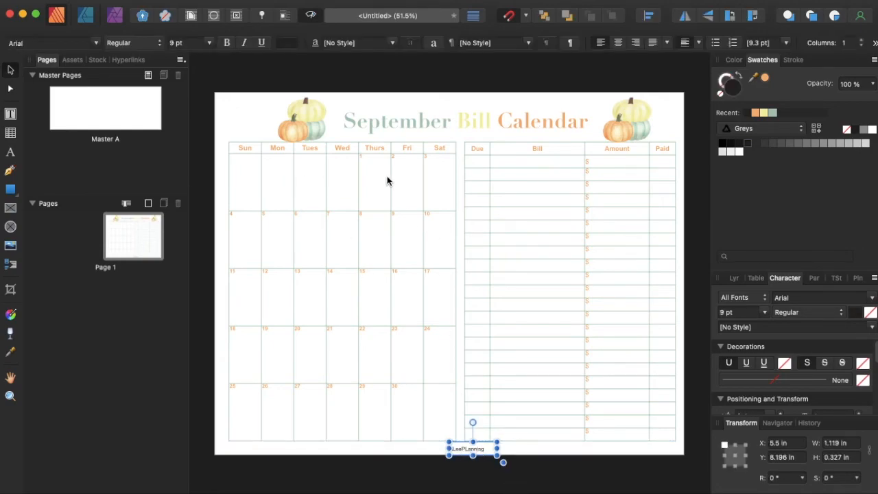
click(397, 128)
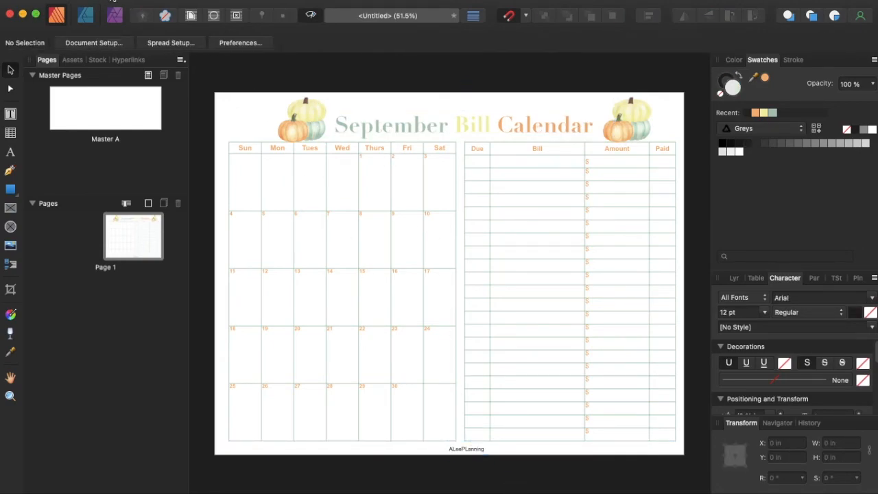
Export the document as a PDF with the "PDF (for print)" preset, saved as "September Calendar" in the Downloads folder
click(106, 6)
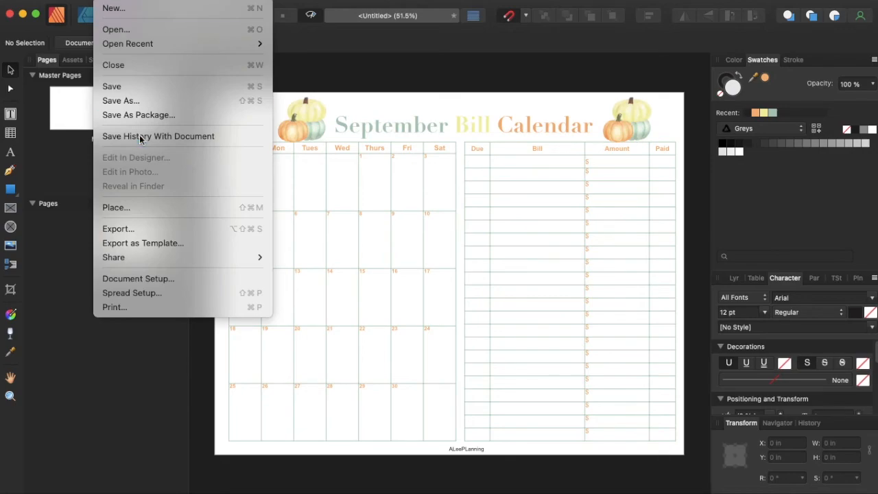
click(141, 229)
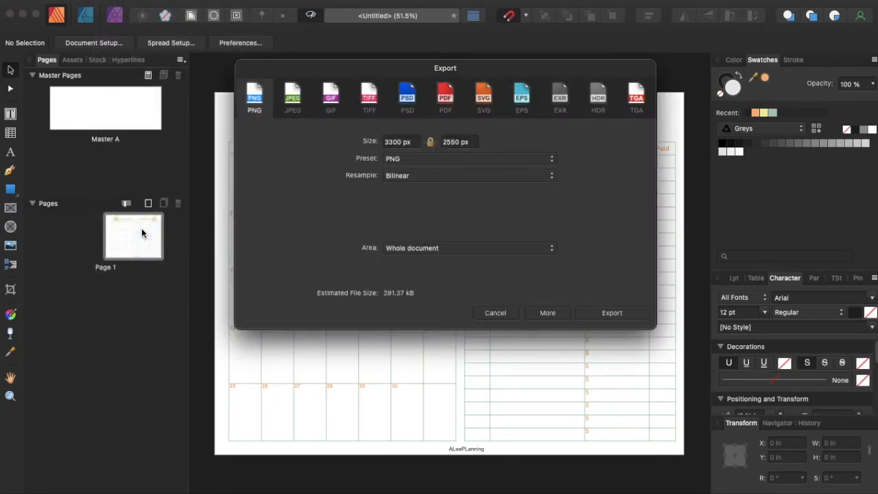
click(442, 97)
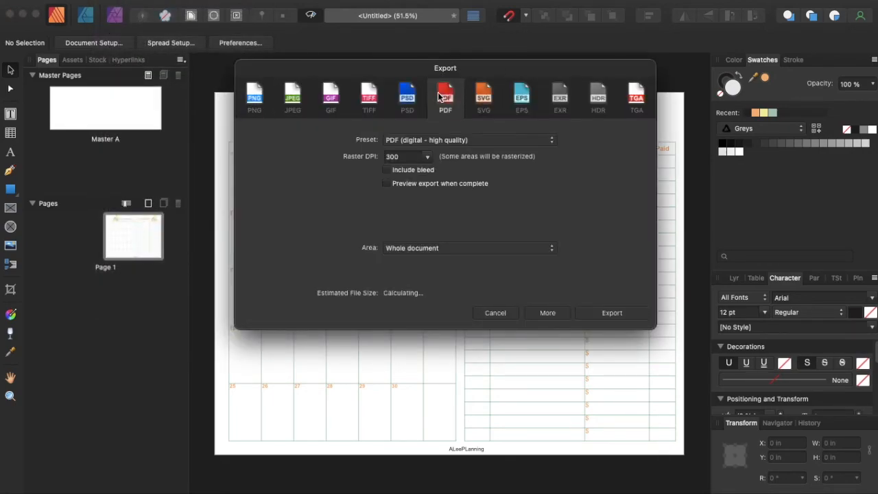
click(480, 141)
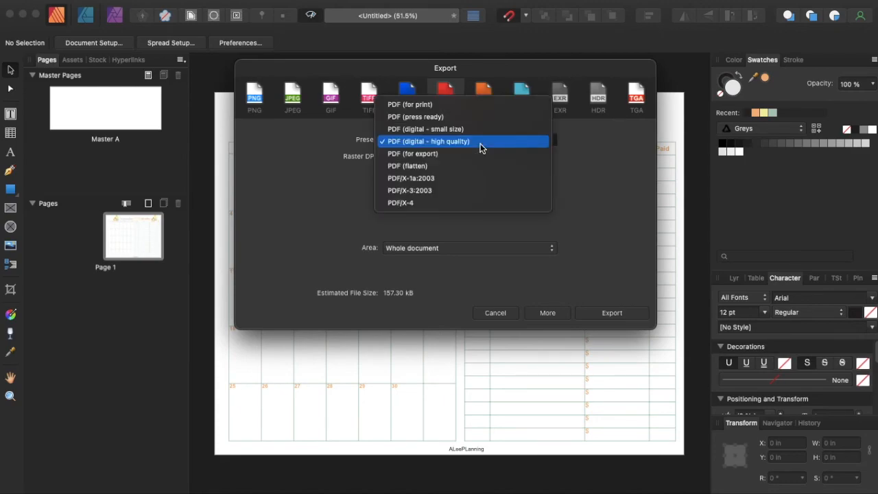
click(475, 105)
click(619, 313)
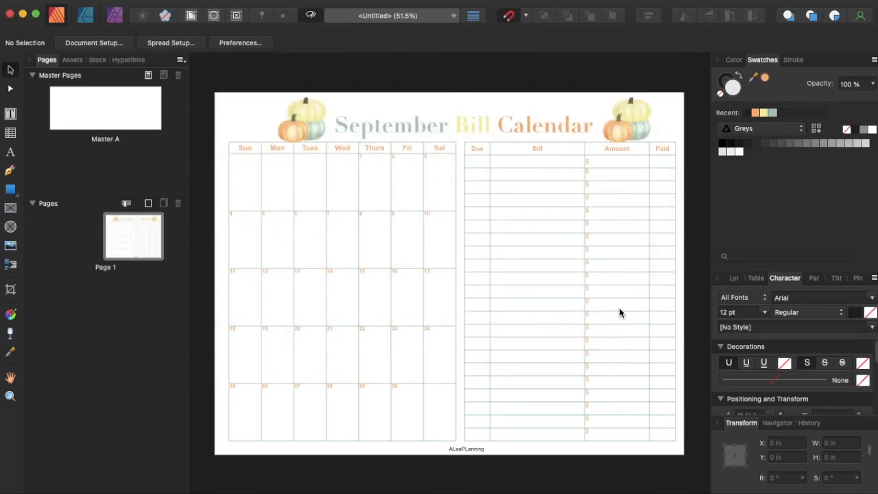
text(September Calendar)
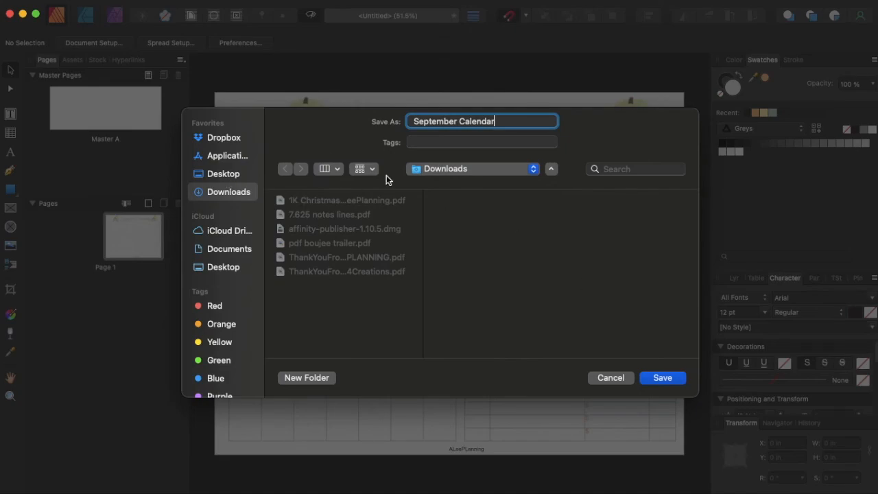
click(656, 374)
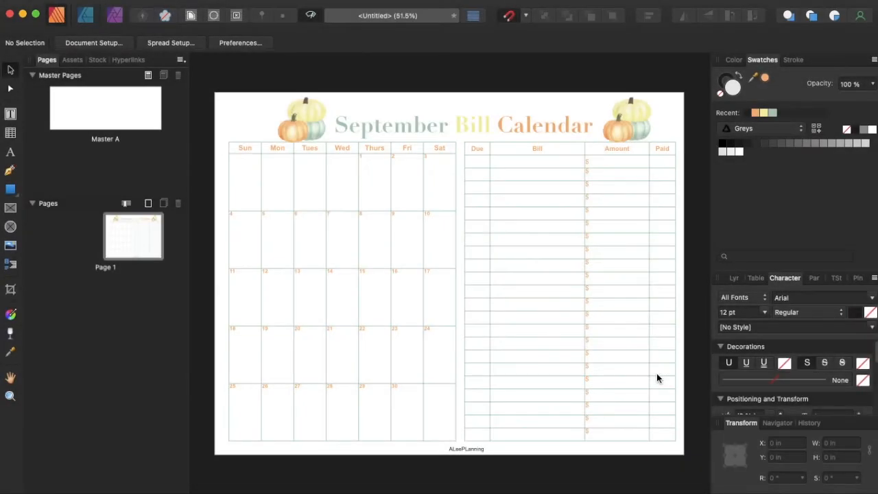
Switch to Finder, open September Calendar.pdf from Downloads and check the exported page from title to footer
click(33, 491)
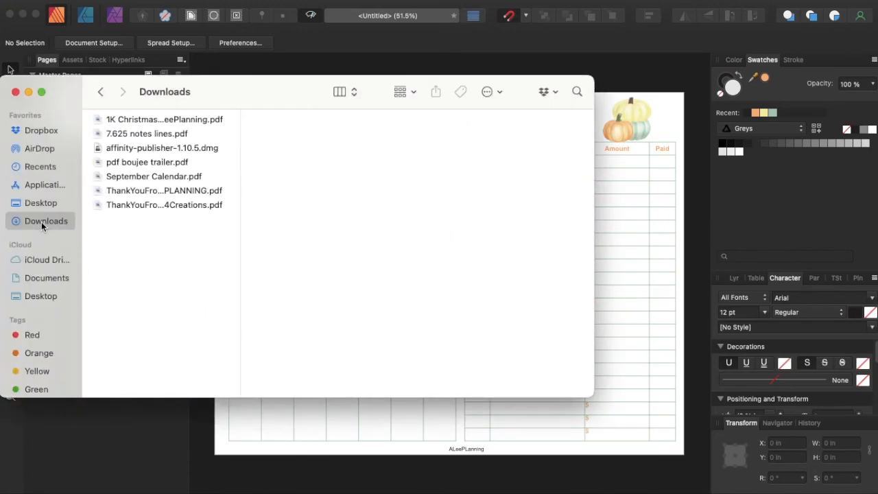
click(134, 178)
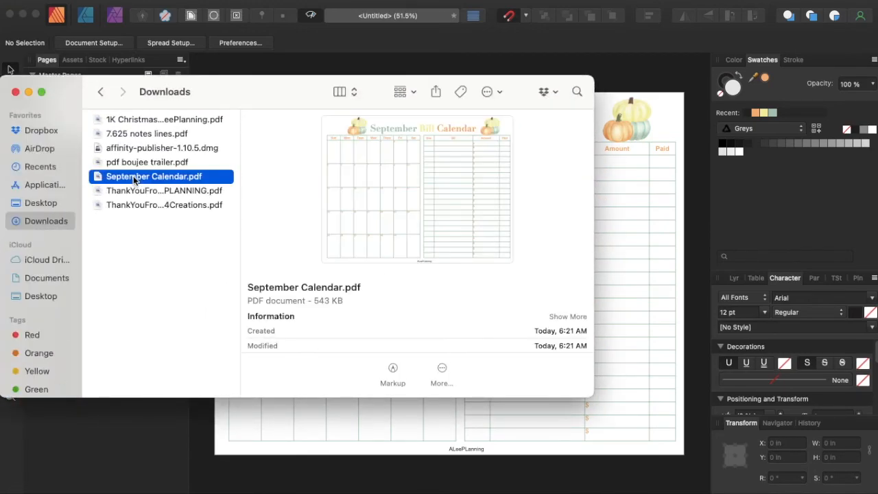
double_click(176, 179)
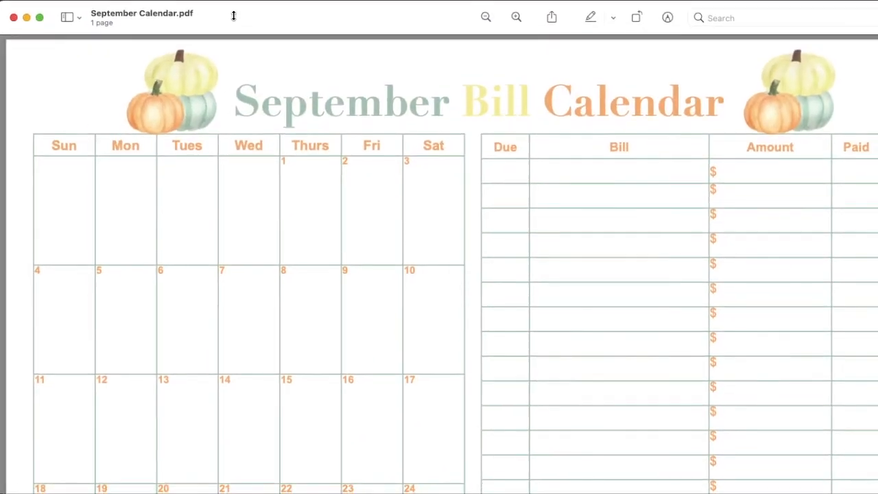
click(485, 17)
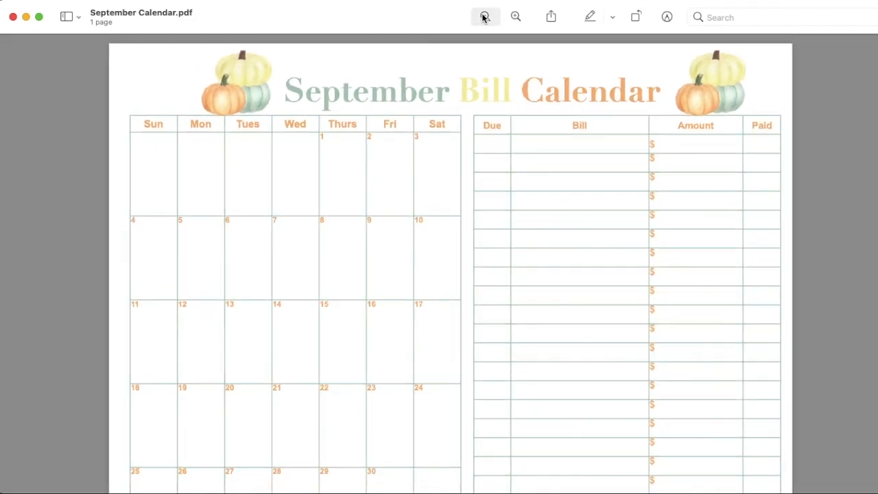
scroll(391, 165, down, 3)
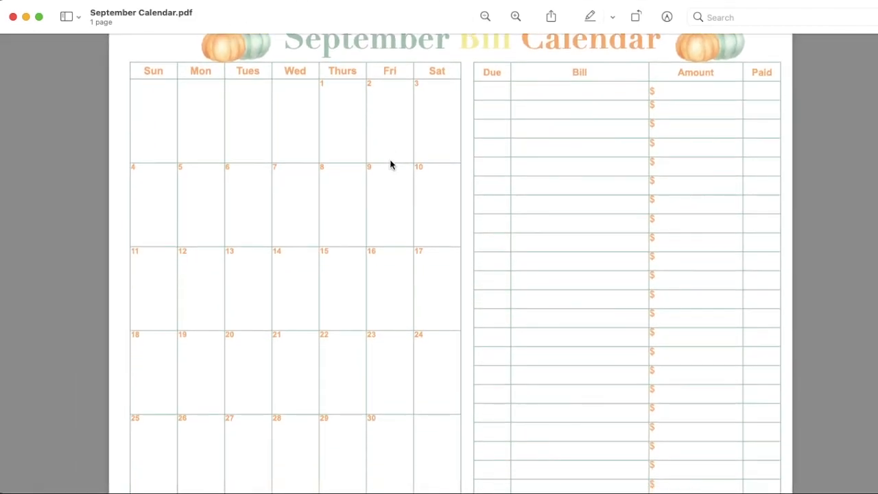
scroll(391, 164, down, 2)
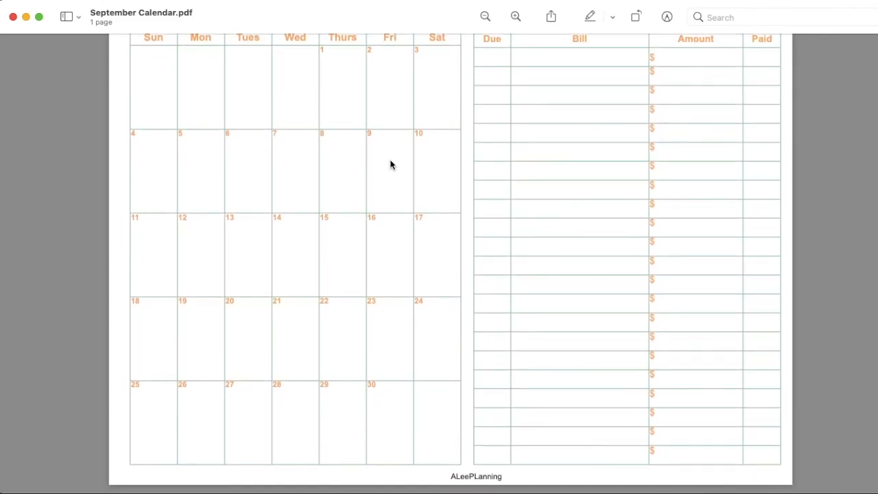
scroll(391, 165, up, 4)
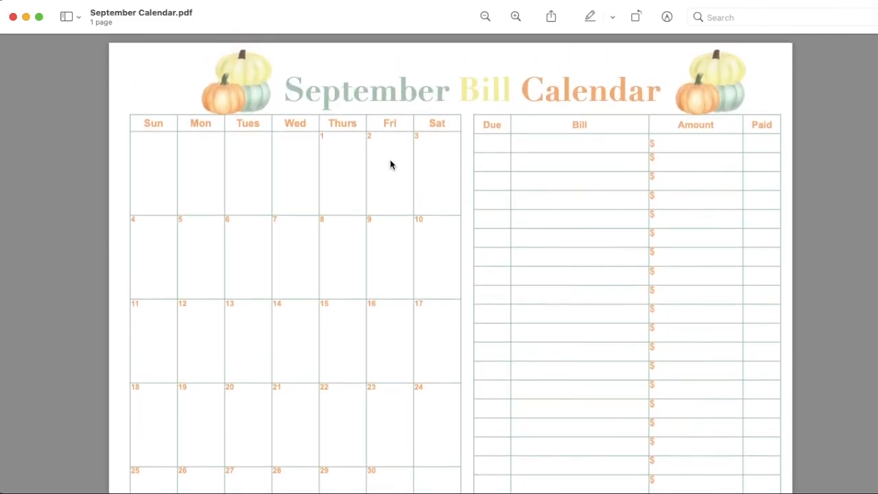